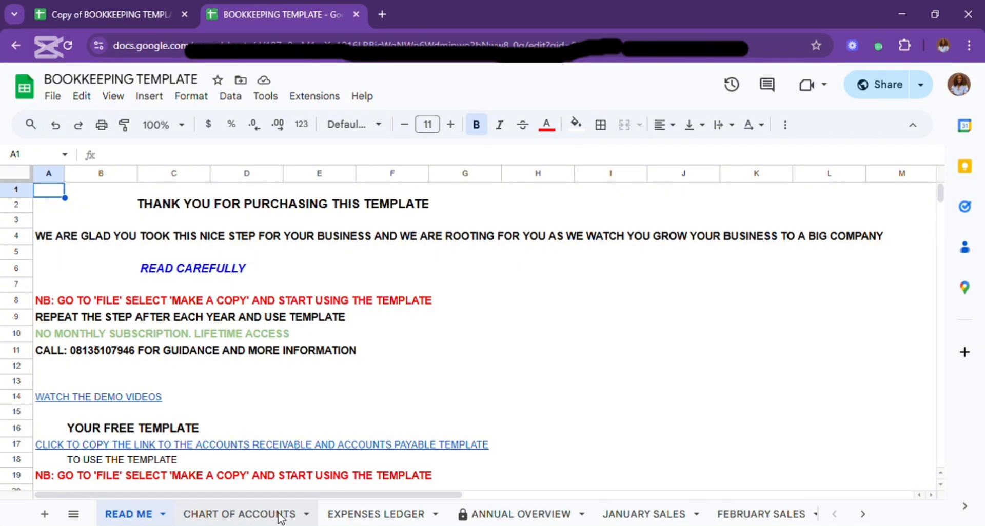
# Look through the Chart of Accounts, Expenses Ledger and Annual Overview sheets, including the overview's charts and year total column.
pyautogui.click(280, 514)
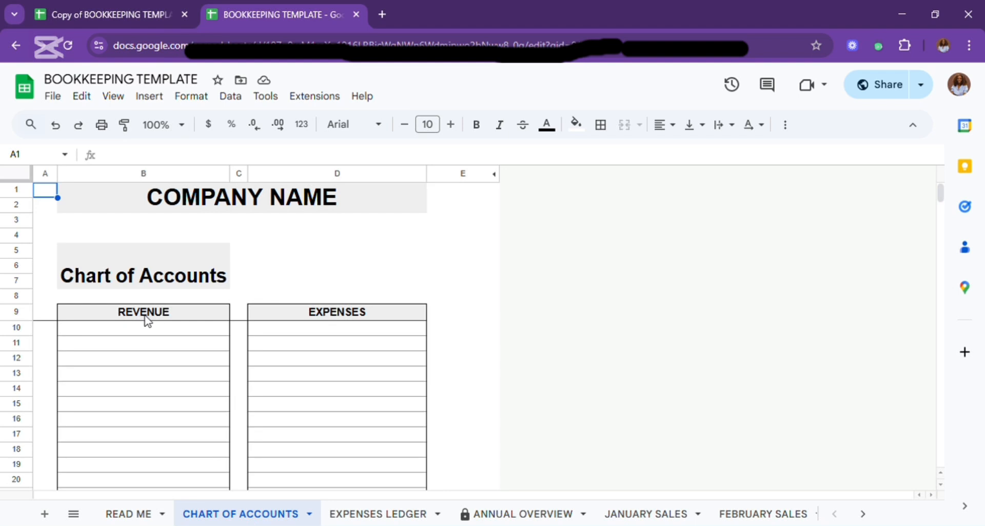
pyautogui.click(347, 512)
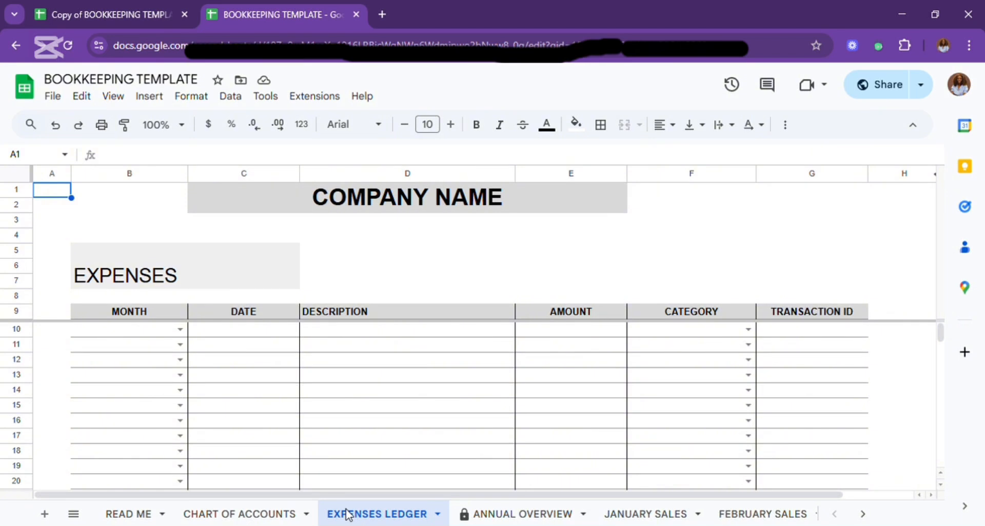
pyautogui.click(509, 518)
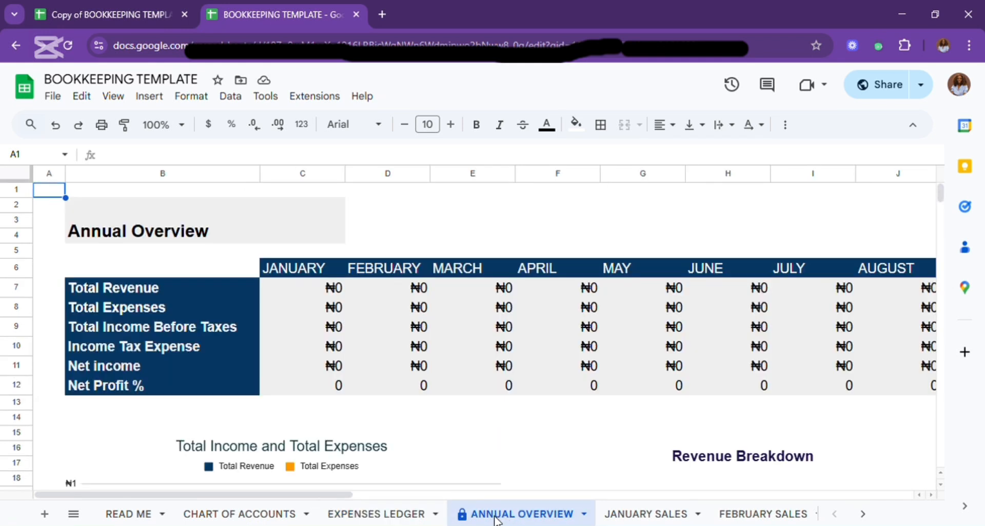
pyautogui.scroll(-3, 306, 322)
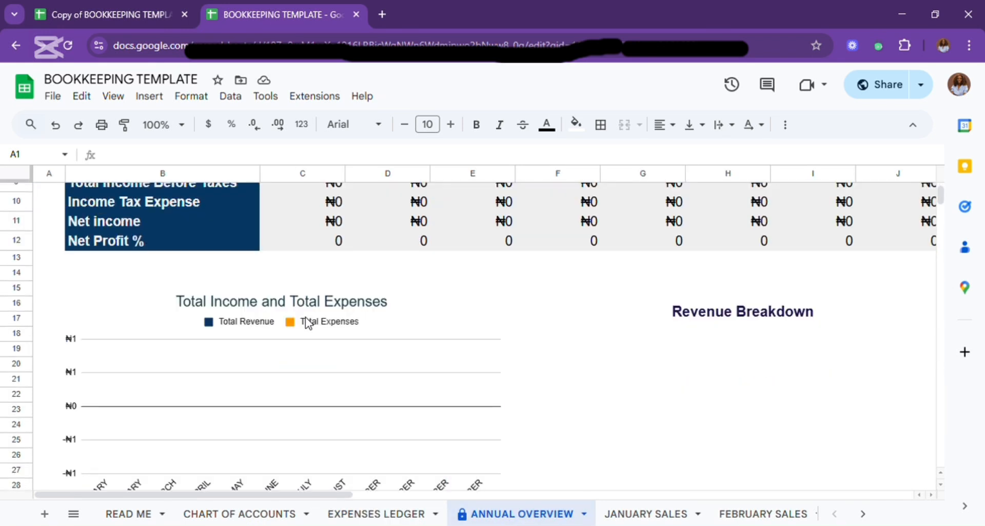
pyautogui.scroll(-6, 306, 322)
pyautogui.scroll(9, 305, 322)
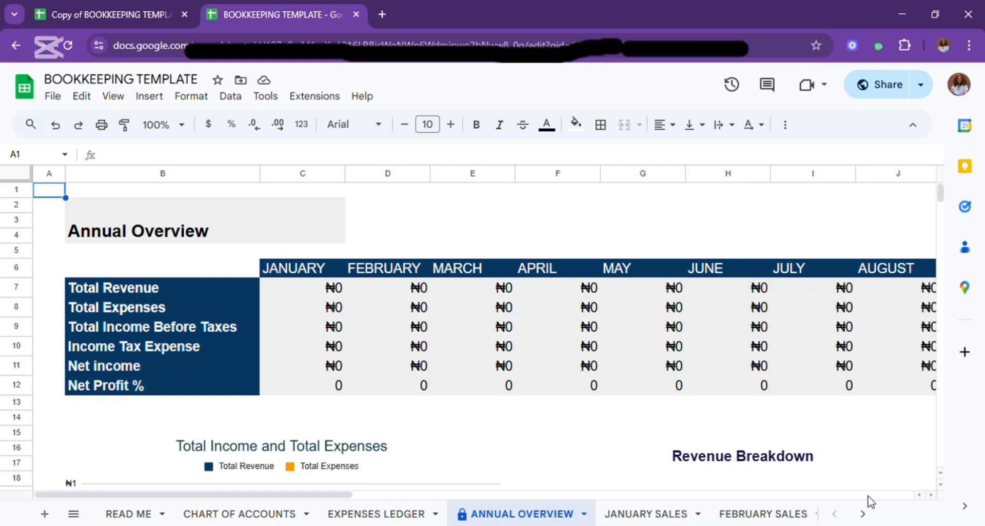
pyautogui.click(441, 496)
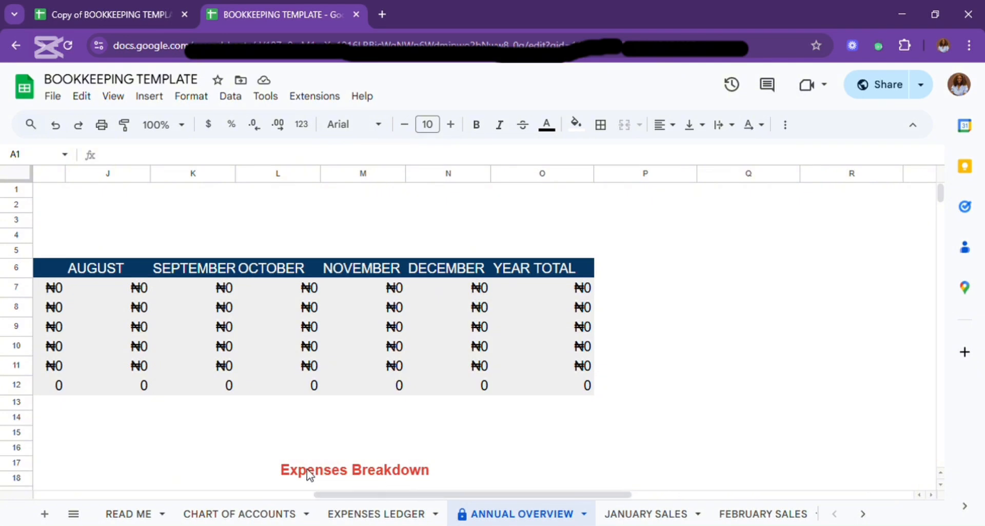
pyautogui.click(228, 496)
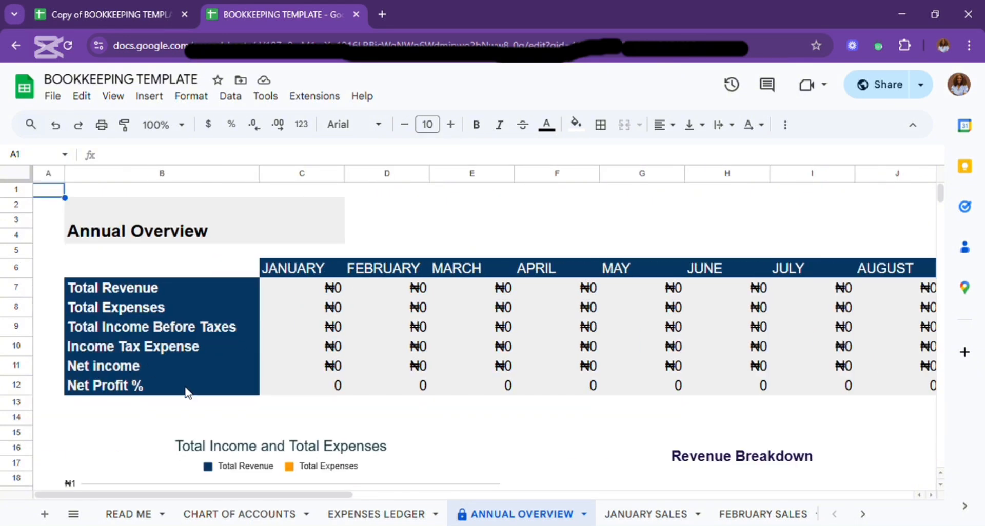
# Reduce the sheet zoom to 75% and examine the Annual Overview table together with its income and expense charts.
pyautogui.click(183, 126)
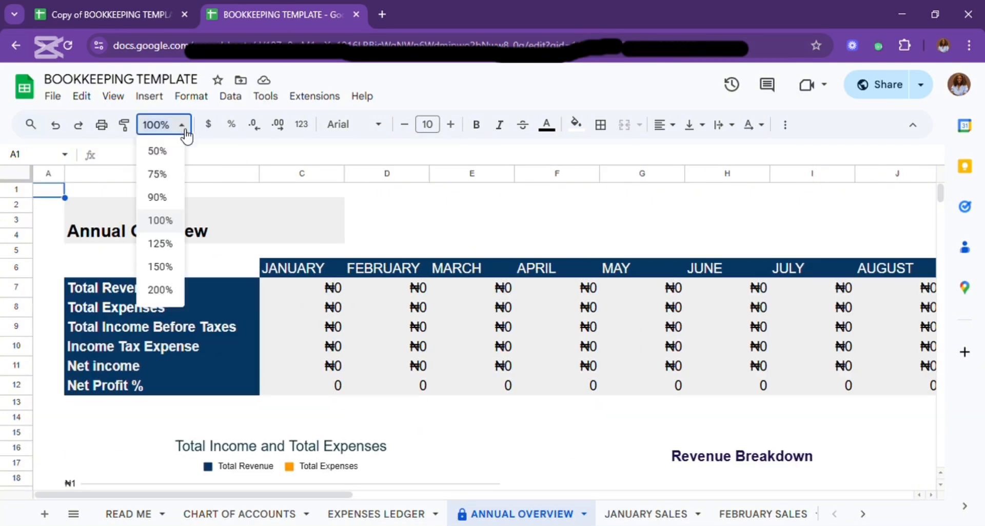
pyautogui.click(159, 197)
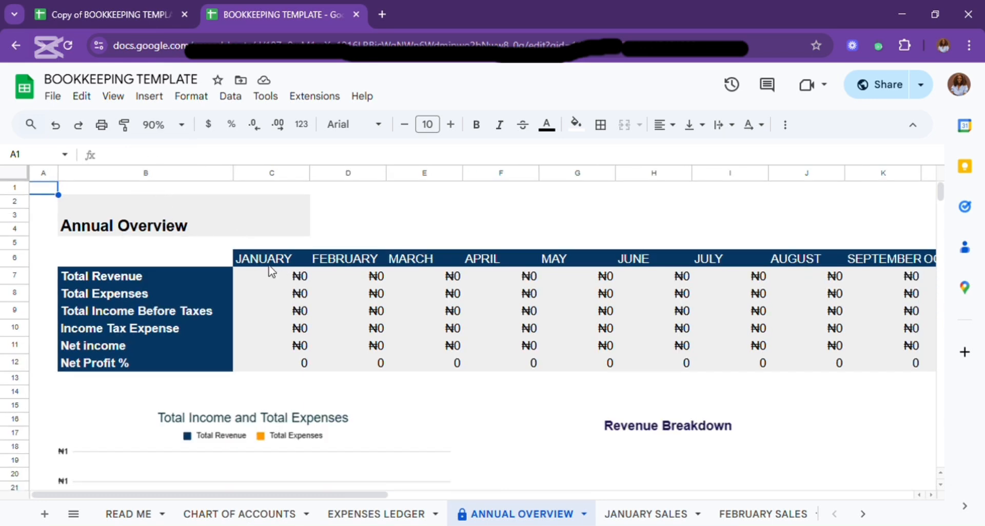
pyautogui.click(189, 128)
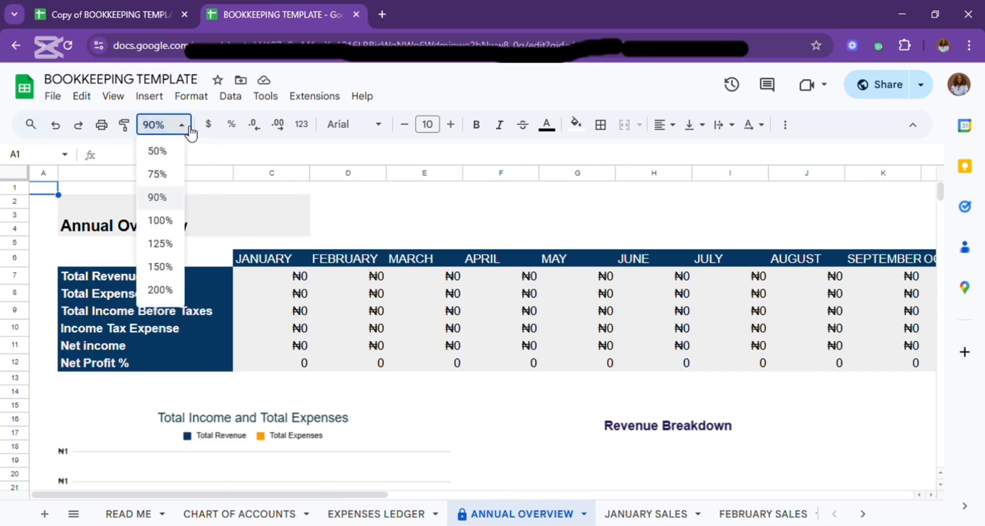
pyautogui.click(170, 175)
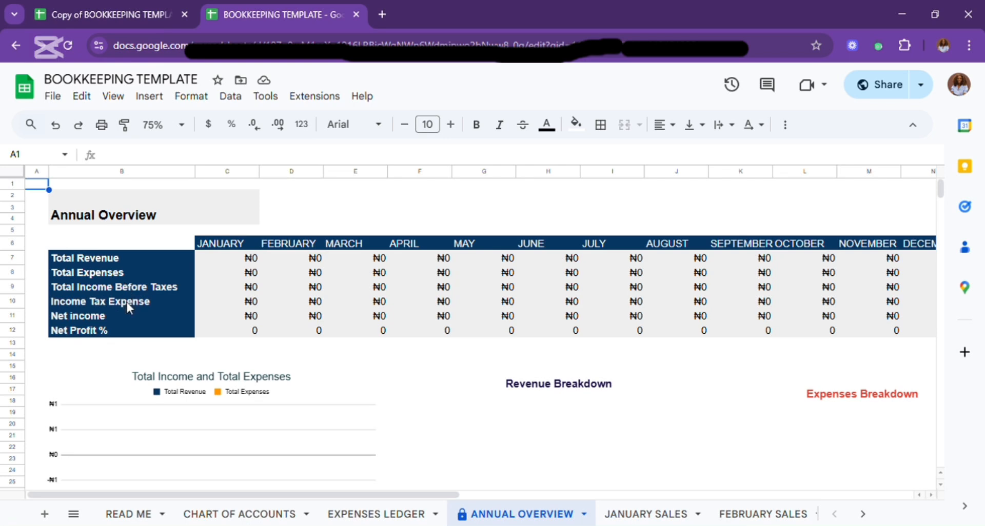
pyautogui.scroll(-1, 211, 382)
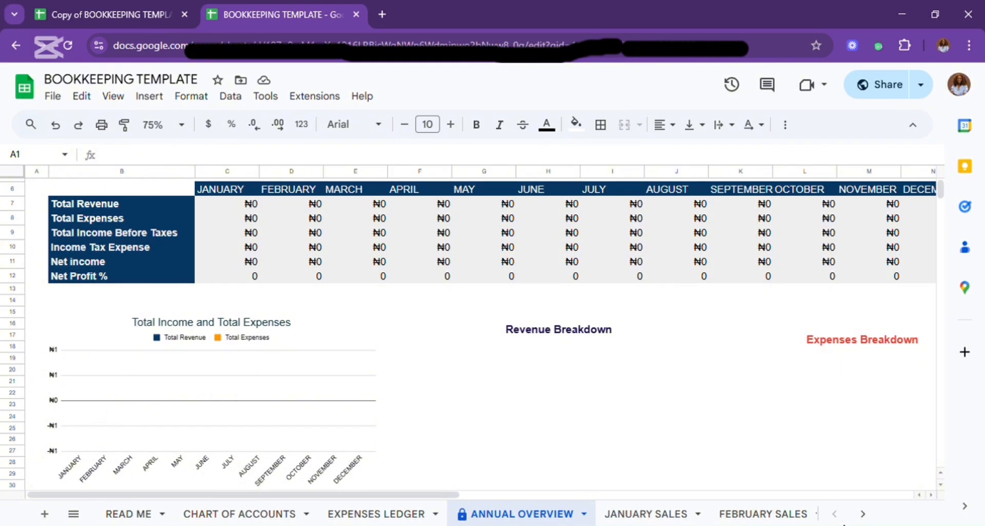
# Look at the transaction sheets for January Sales and December Sales.
pyautogui.click(636, 515)
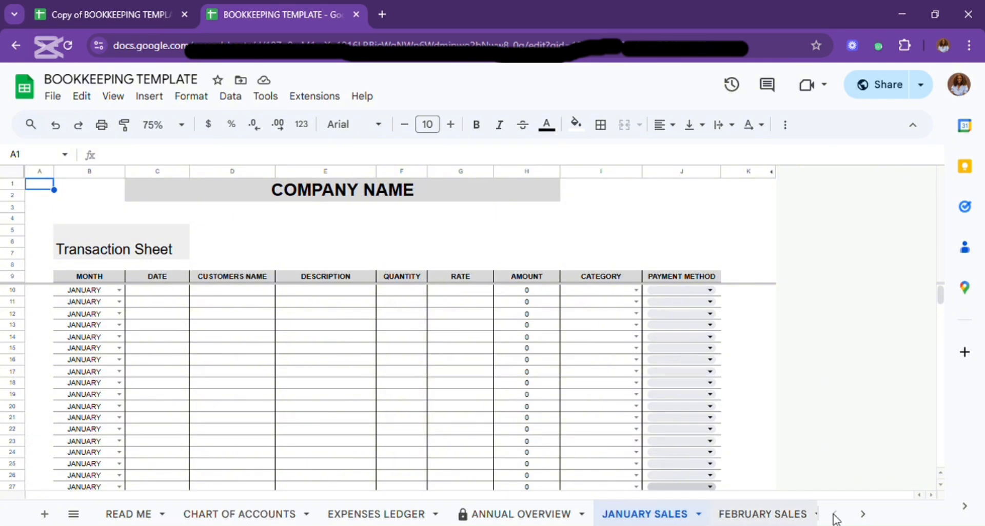
pyautogui.click(863, 514)
pyautogui.click(864, 515)
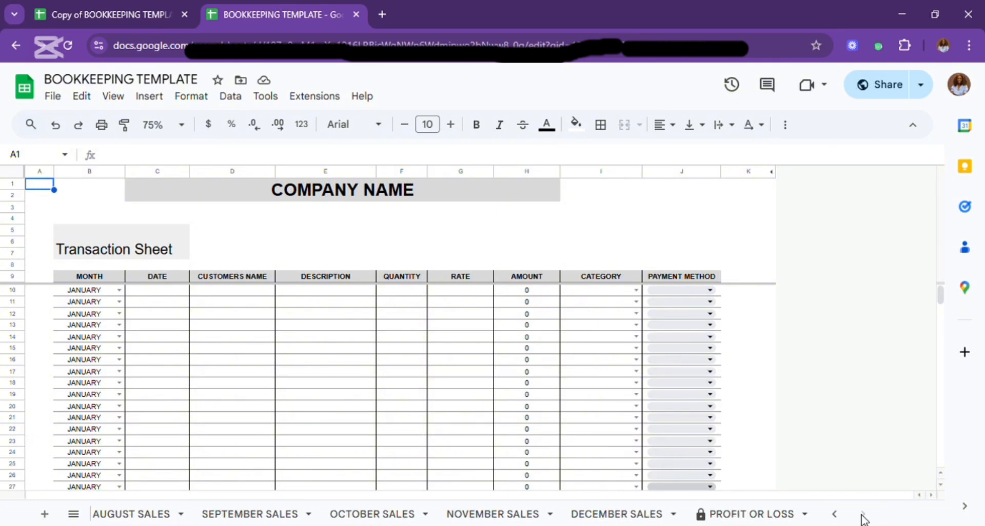
pyautogui.click(588, 516)
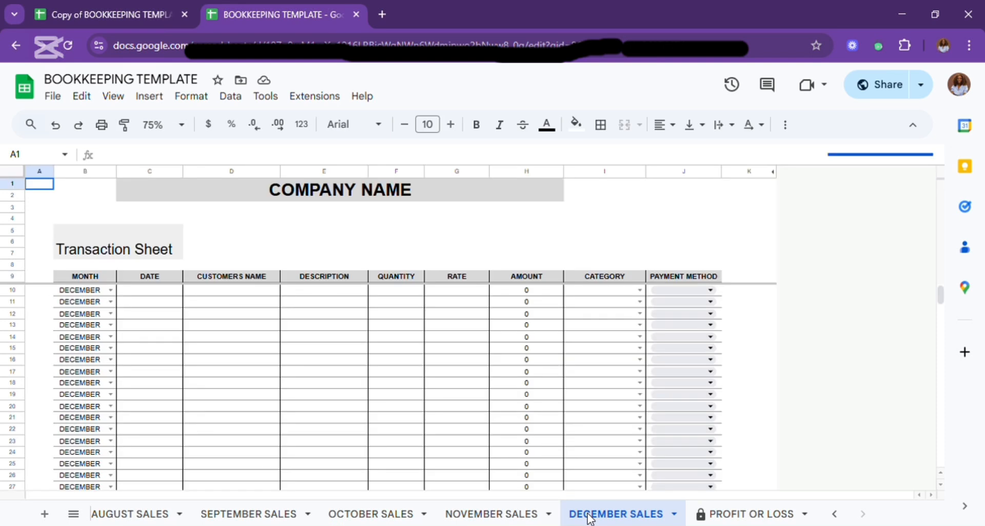
# Examine the revenue, total income and expenses sections of the Profit or Loss sheet.
pyautogui.click(746, 514)
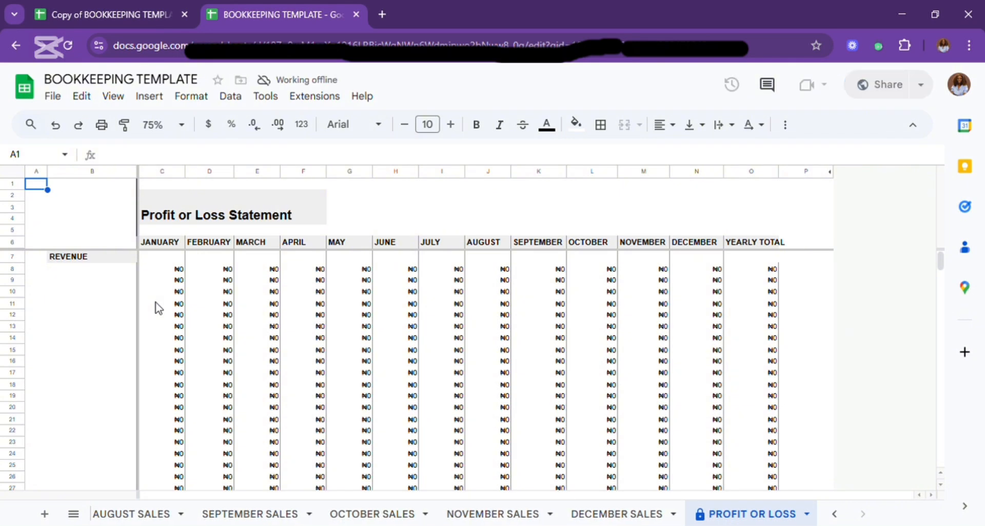
pyautogui.scroll(-5, 172, 309)
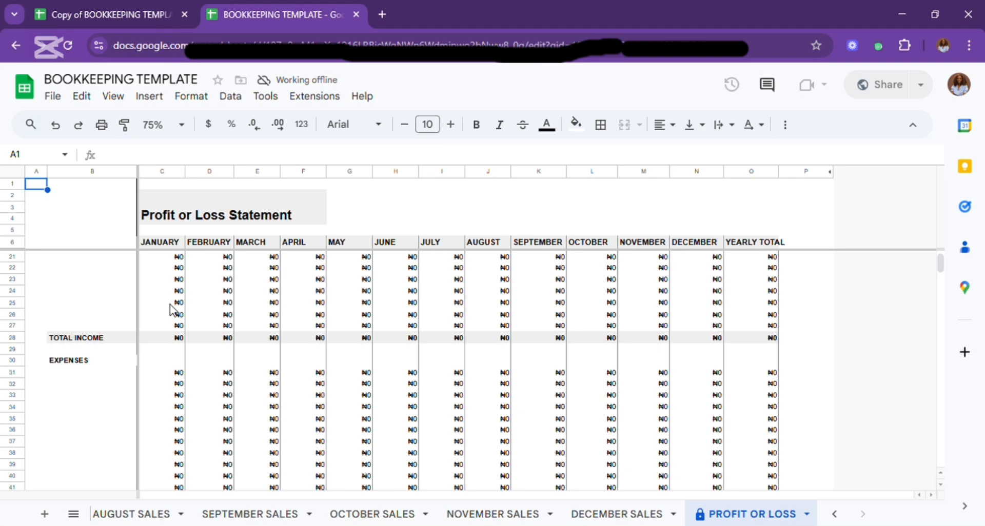
pyautogui.scroll(-2, 172, 309)
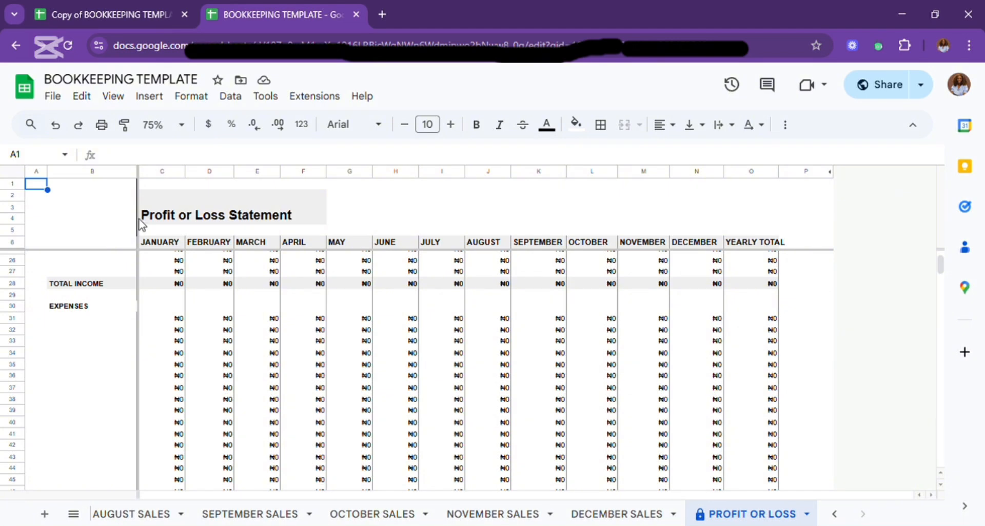
# Make a copy of the spreadsheet named "MY BOOKKEEPING TEMPLATE" in the same folder.
pyautogui.click(63, 102)
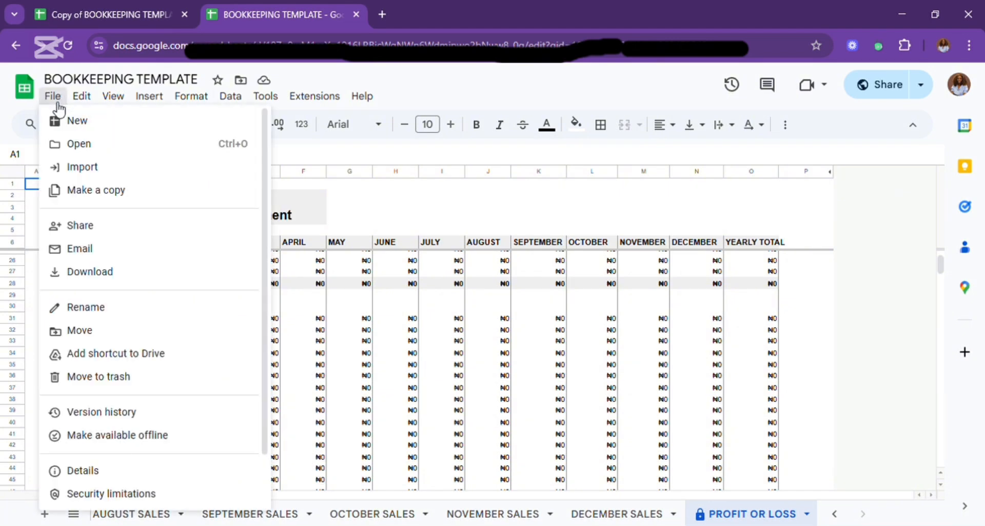
pyautogui.click(107, 194)
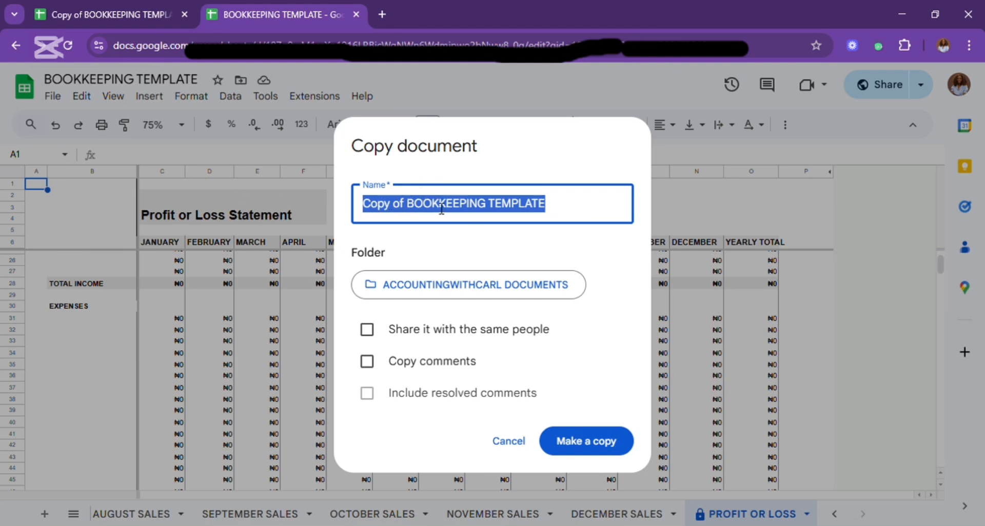
pyautogui.click(408, 210)
pyautogui.press('BackSpace')
pyautogui.press('BackSpace')
pyautogui.press('BackSpace')
pyautogui.press('BackSpace')
pyautogui.press('BackSpace')
pyautogui.press('BackSpace')
pyautogui.press('BackSpace')
pyautogui.press('BackSpace')
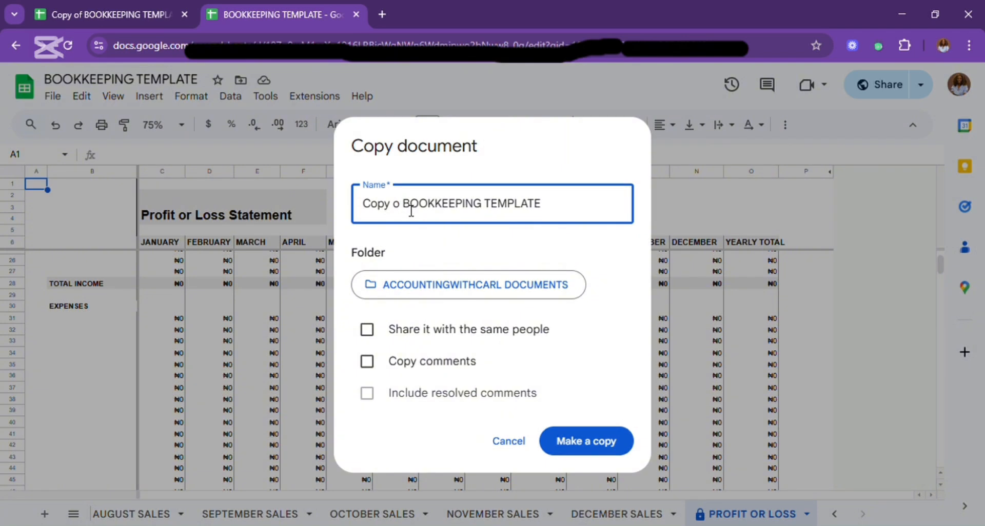
pyautogui.write('MY')
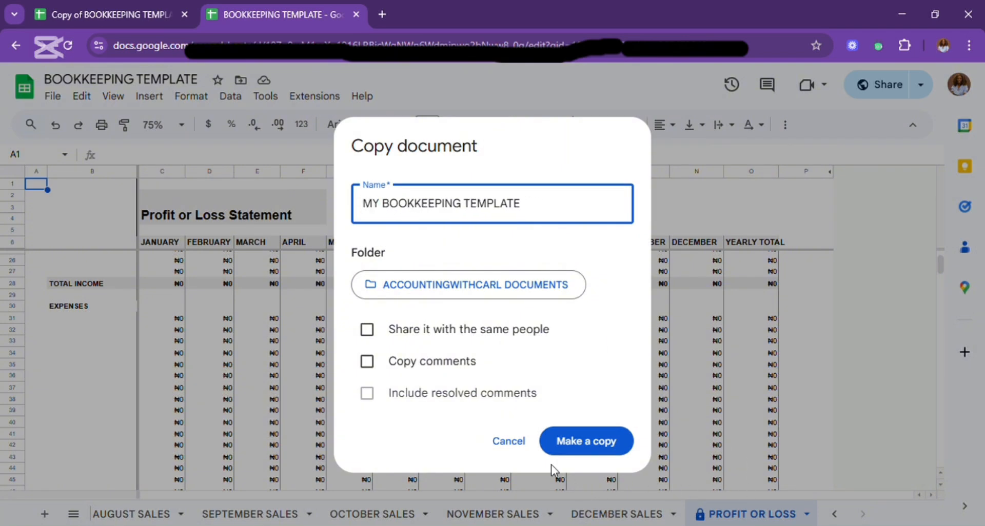
pyautogui.click(570, 447)
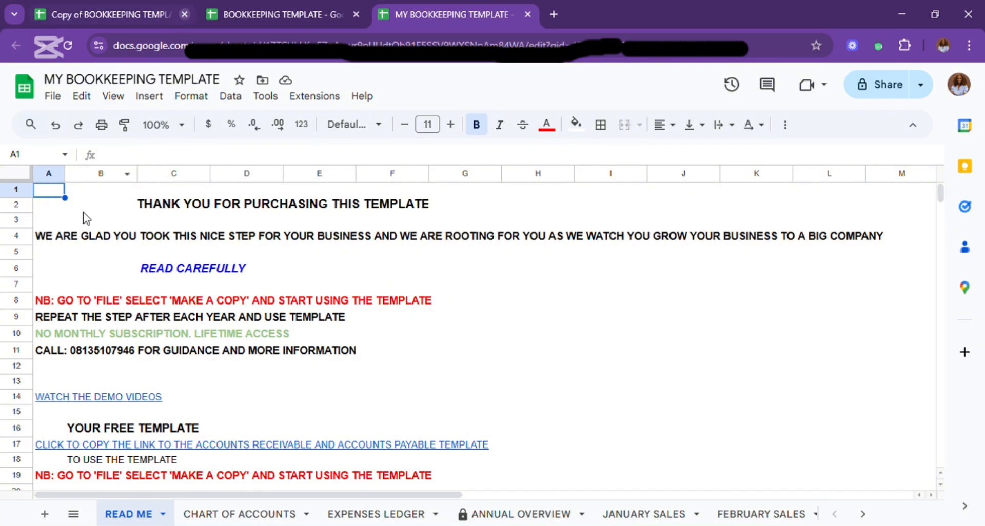
# View the copy's Chart of Accounts and Annual Overview sheets, and return to Chart of Accounts.
pyautogui.click(228, 513)
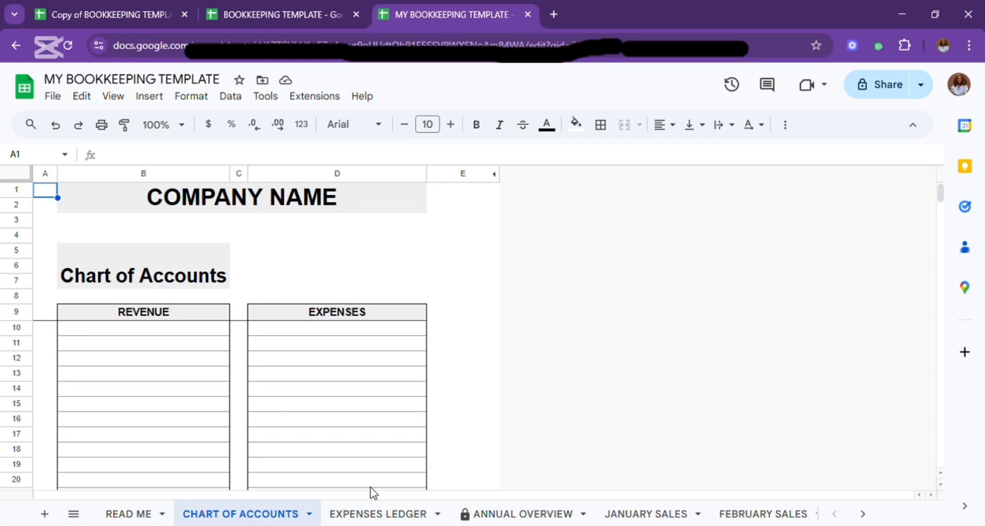
pyautogui.click(511, 515)
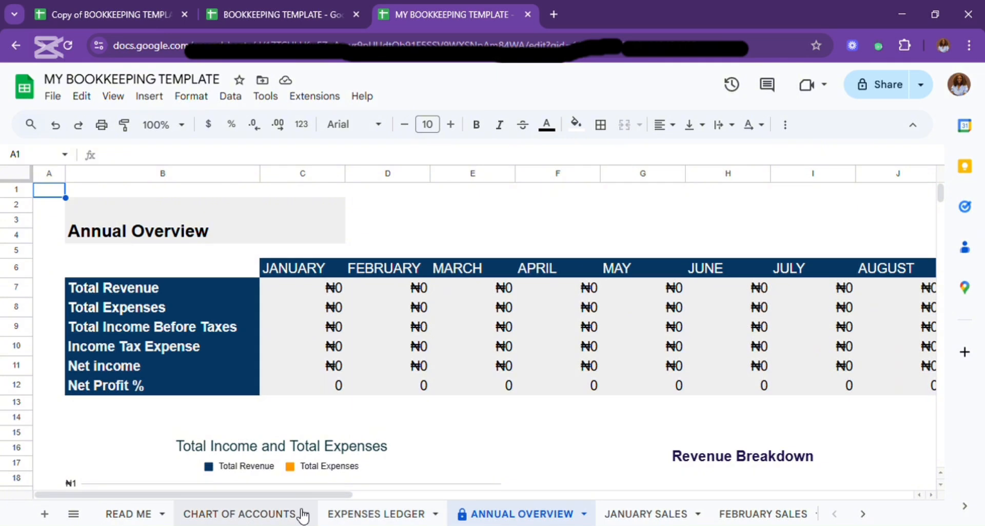
pyautogui.click(231, 511)
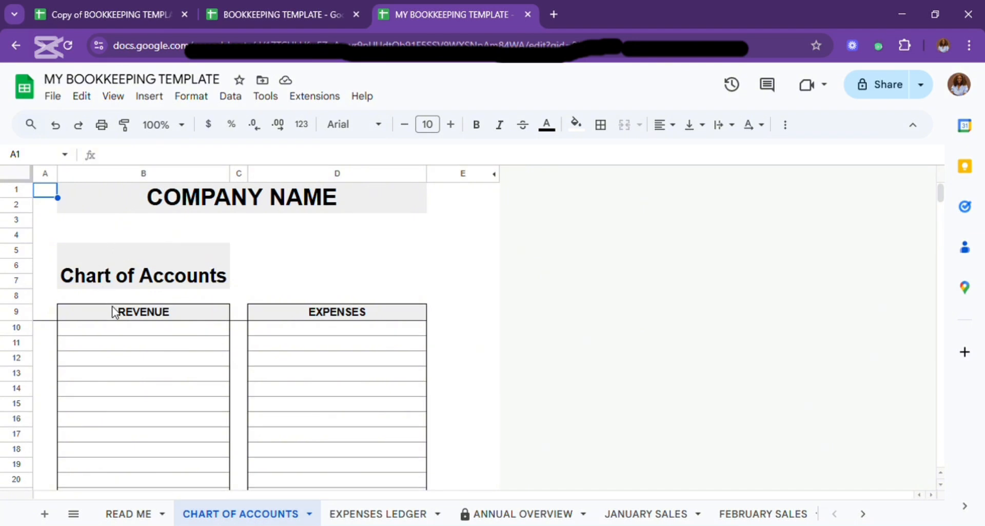
# Enter "Anti-malarial" as the first revenue account in cell B10 of the Chart of Accounts.
pyautogui.click(103, 327)
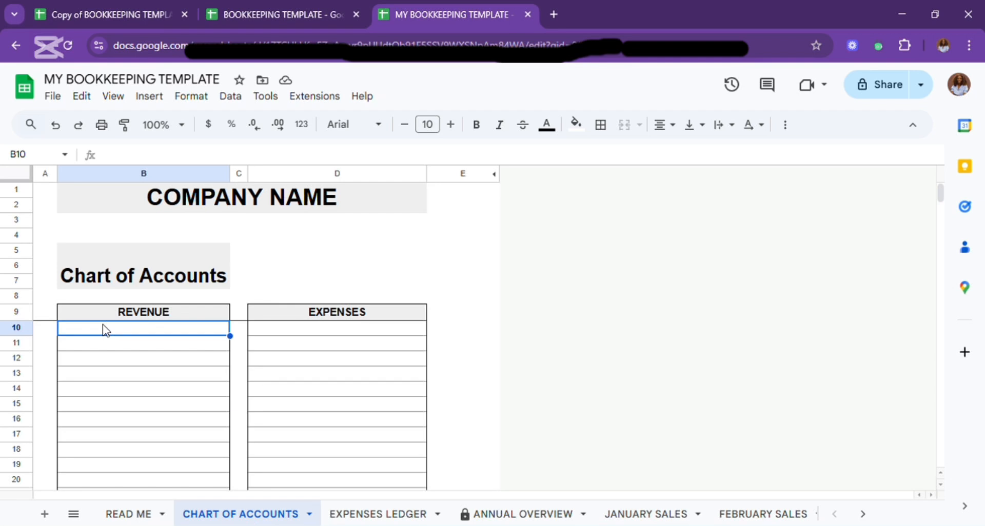
pyautogui.write('An')
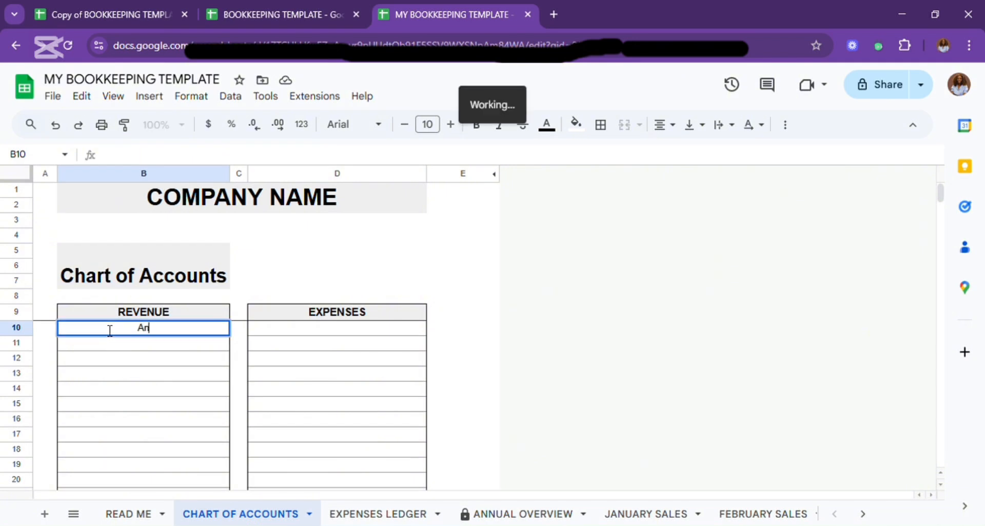
pyautogui.write('tti')
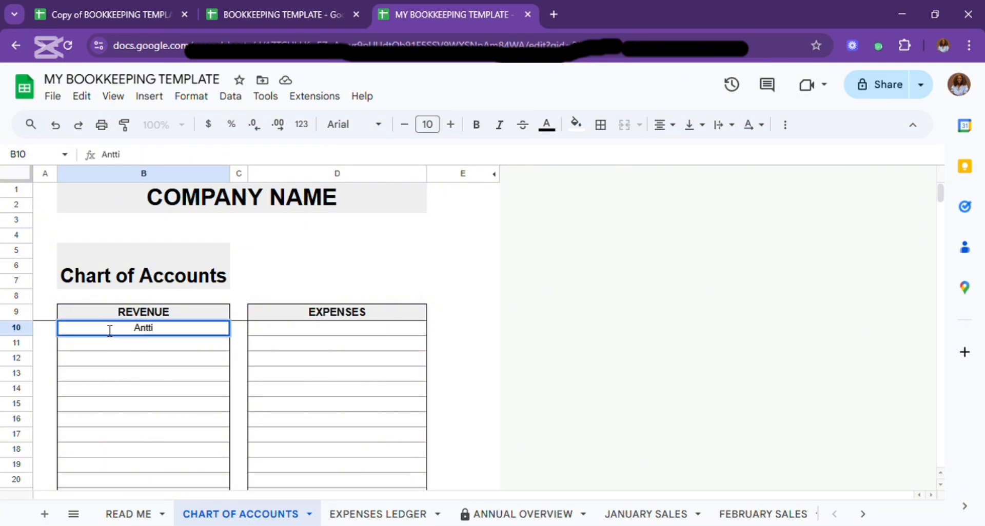
pyautogui.press('BackSpace')
pyautogui.press('BackSpace')
pyautogui.write('i-malarial')
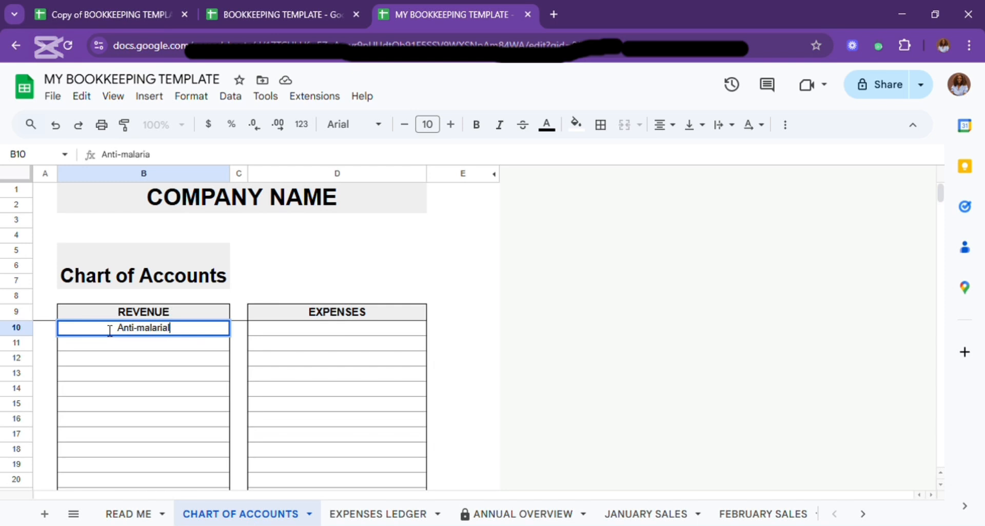
pyautogui.press('Return')
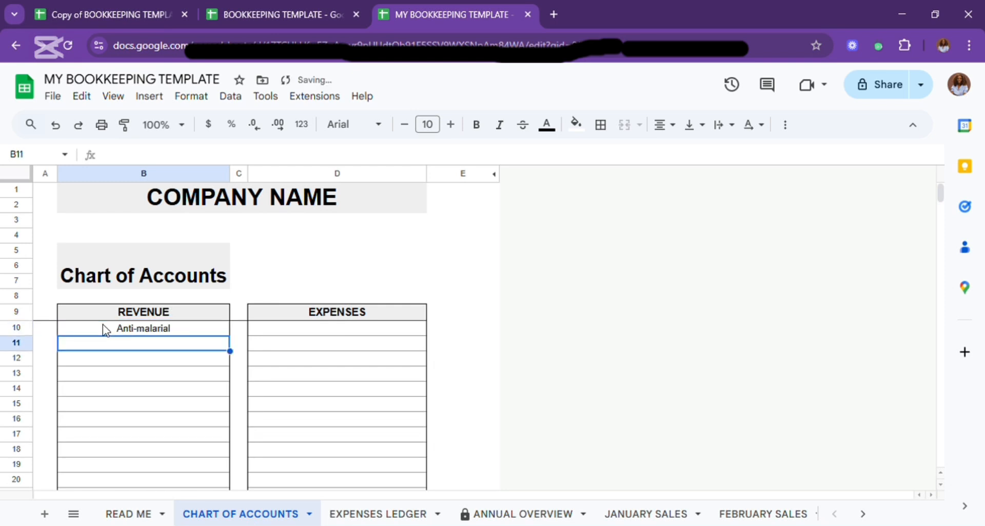
# Add "Multivitamins" as the second revenue account in cell B11.
pyautogui.write('Multiv')
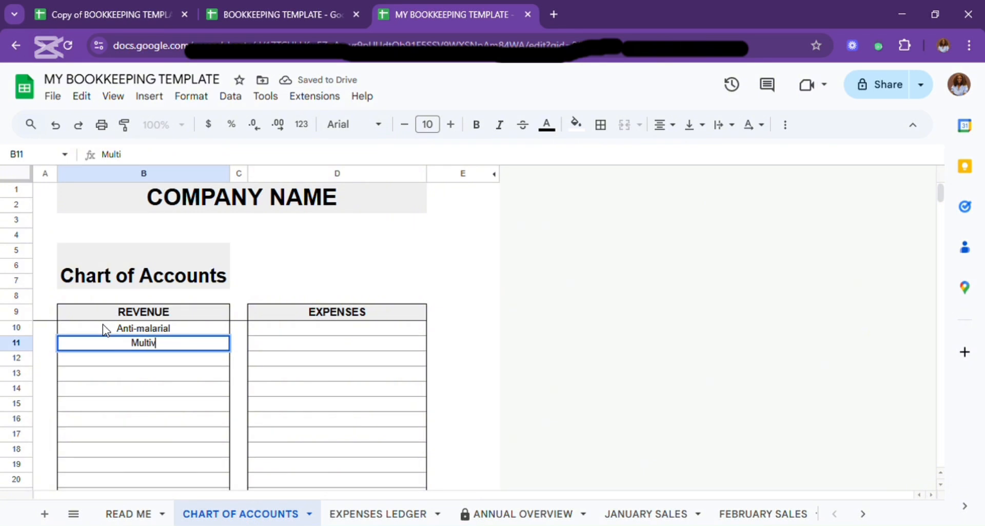
pyautogui.write('itamins')
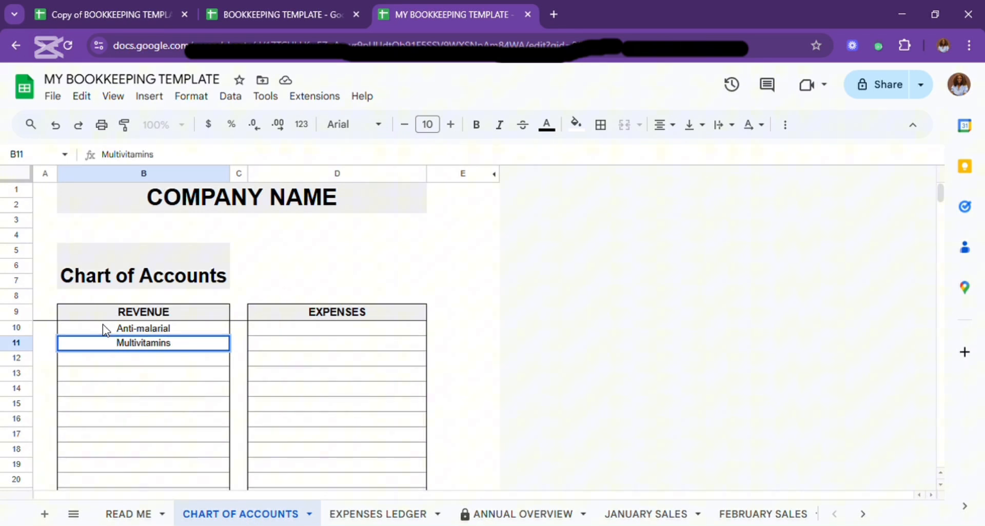
pyautogui.press('Return')
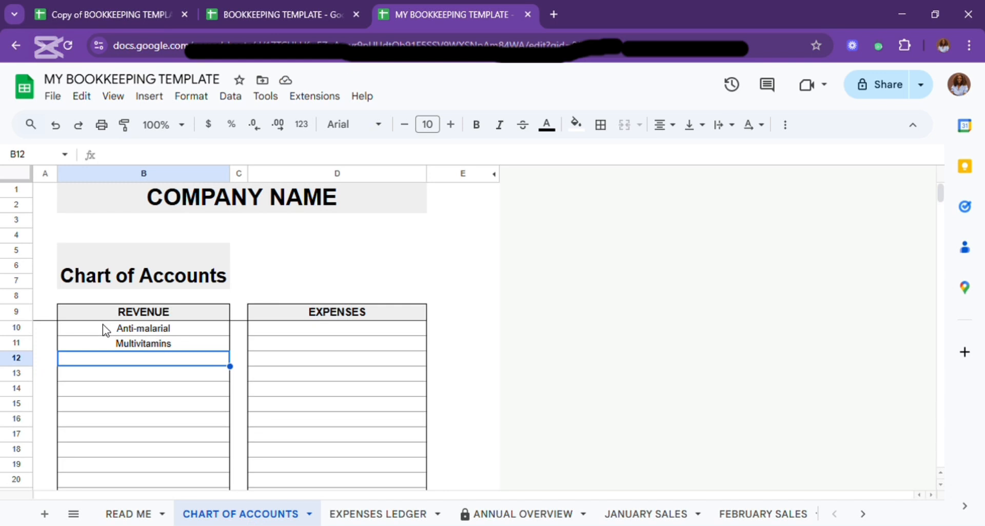
# Add "Maggi", "Rice" and "Onions" as revenue accounts in cells B12 to B14 of the Chart of Accounts.
pyautogui.write('Magg')
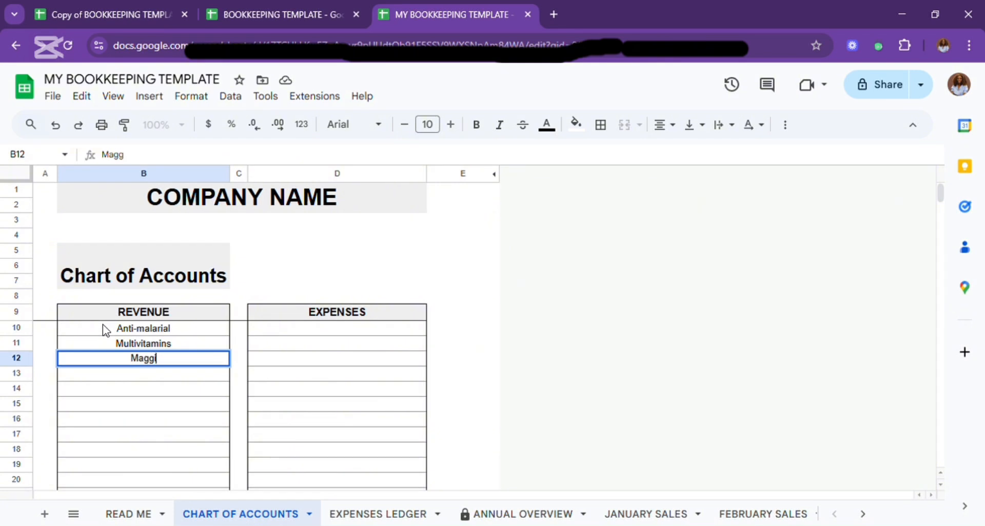
pyautogui.write('i')
pyautogui.press('Return')
pyautogui.write('Rice')
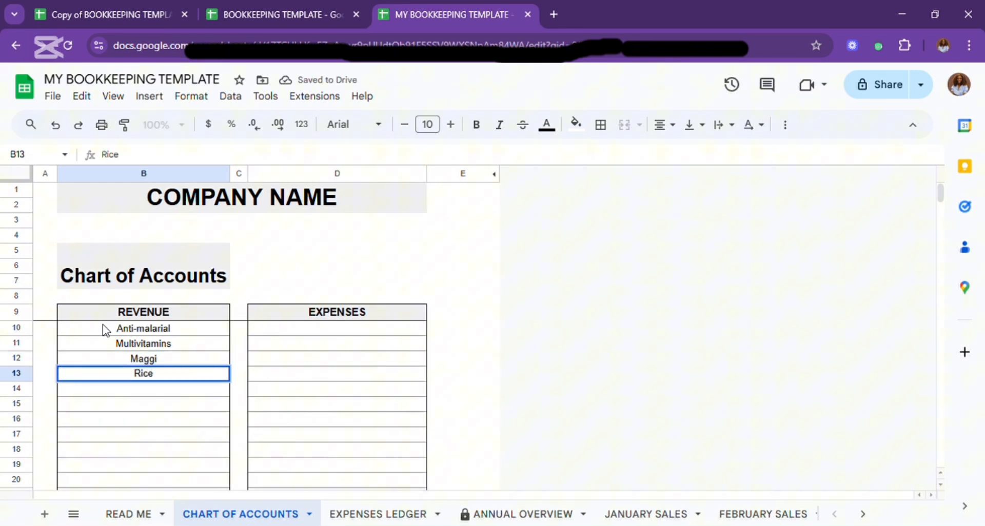
pyautogui.press('Return')
pyautogui.write('Onions')
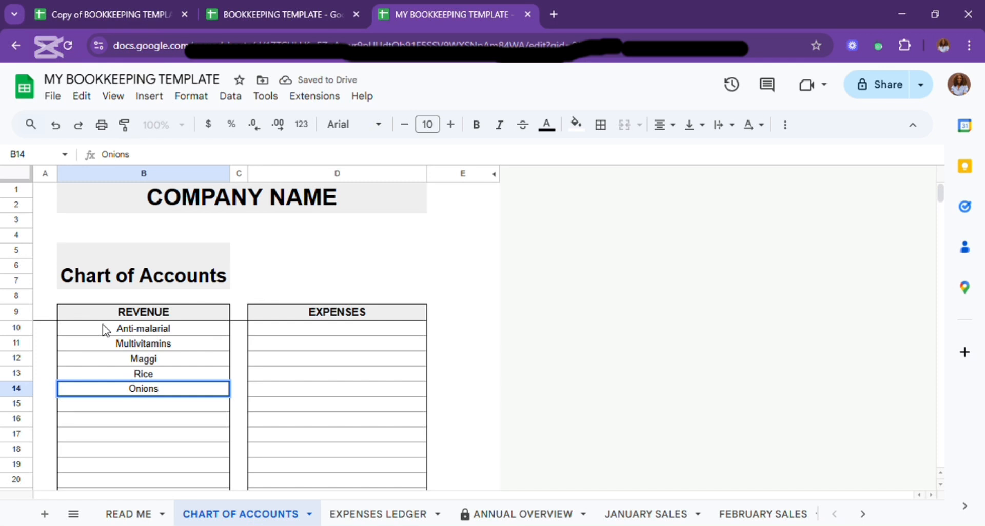
# Enter "Rent", "Salary" and "Electricity bill" as expense accounts in cells D10 to D12.
pyautogui.click(304, 332)
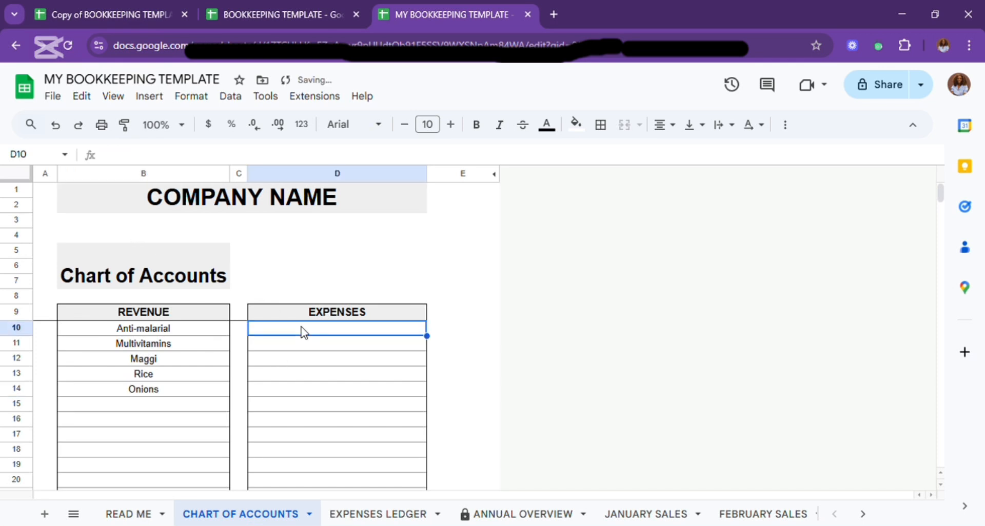
pyautogui.write('Rent')
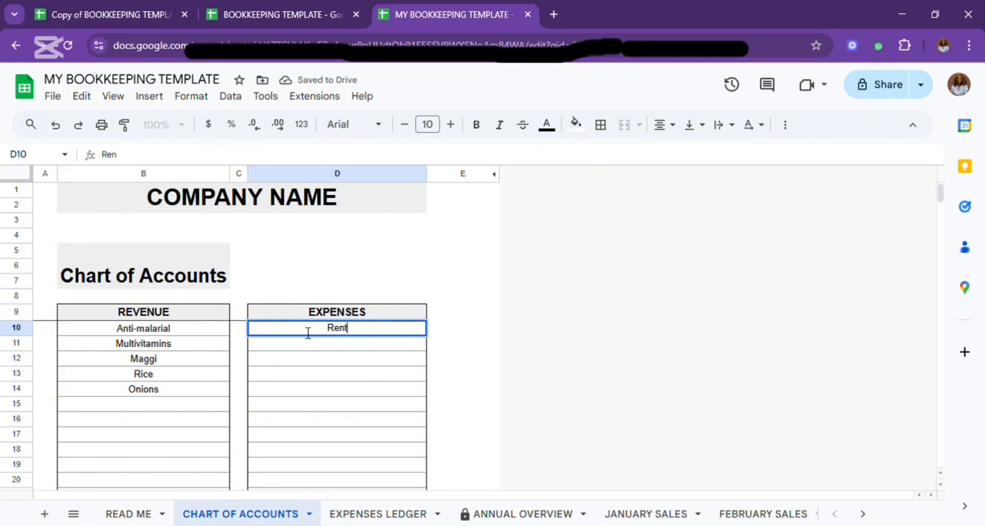
pyautogui.press('Return')
pyautogui.write('Salary')
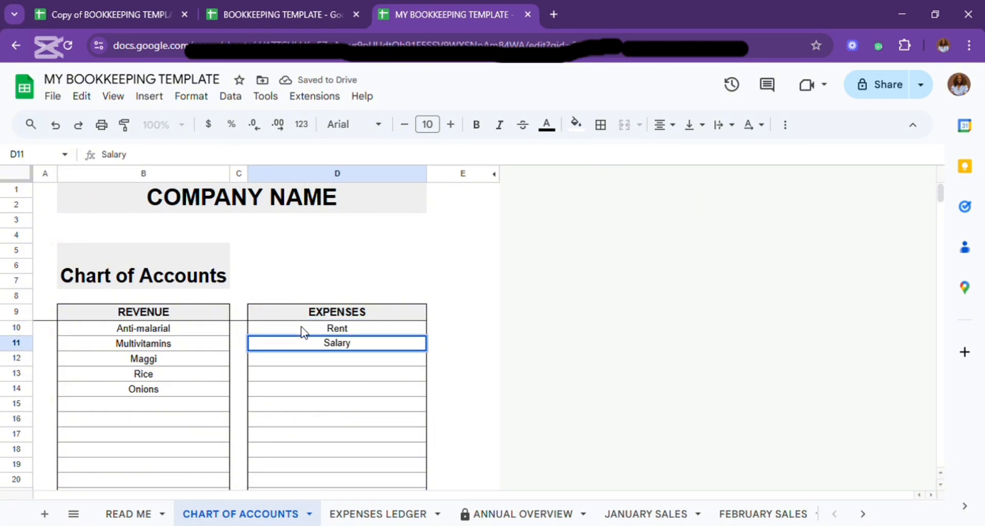
pyautogui.press('Return')
pyautogui.write('Ele')
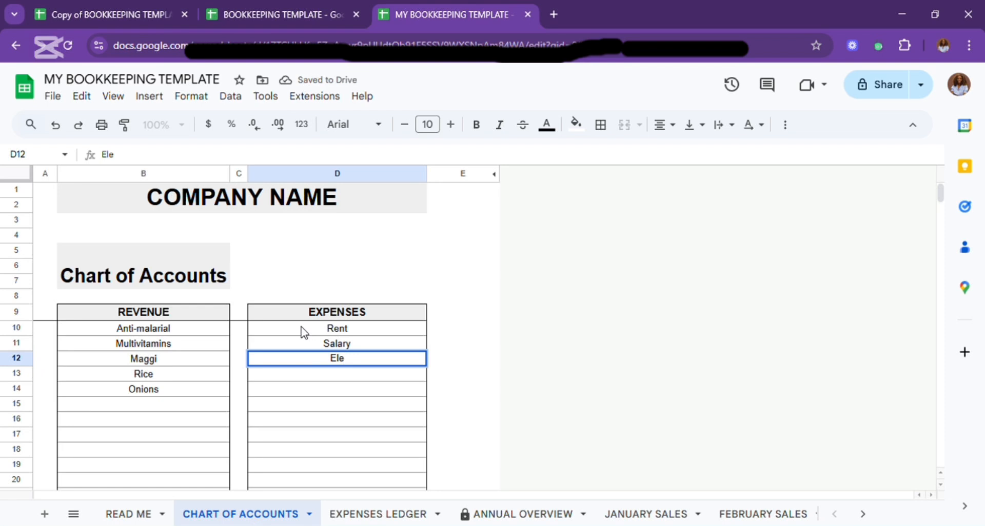
pyautogui.write('ctricity bil')
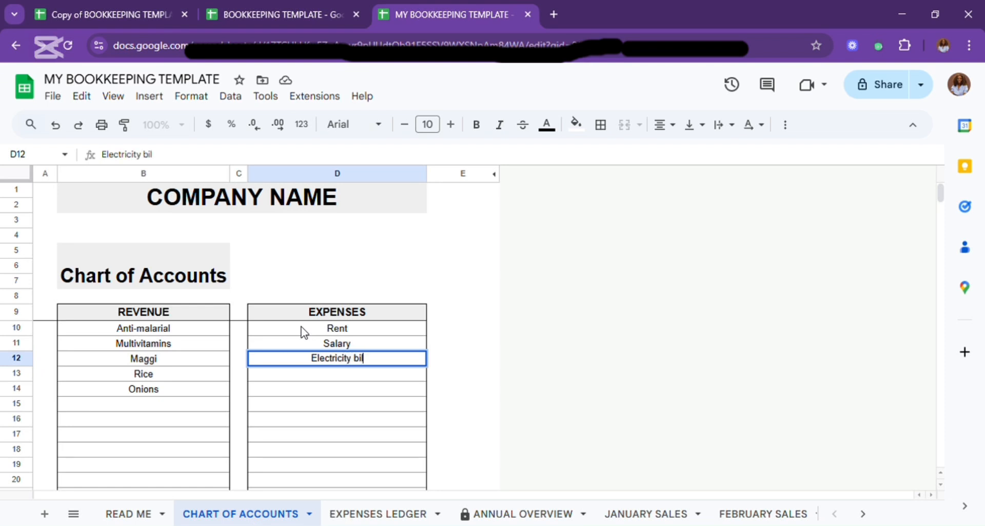
pyautogui.write('l')
pyautogui.press('Return')
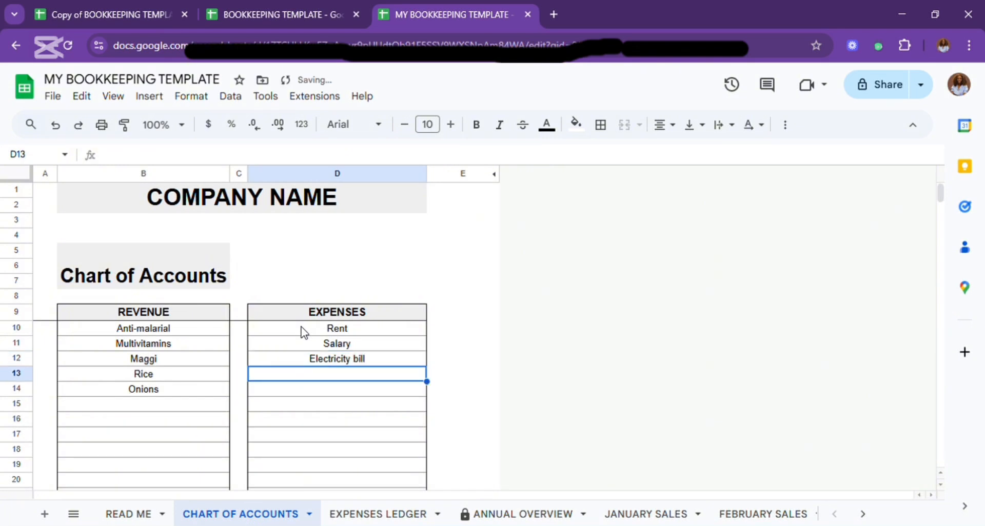
# Add "Sanitation levy" and "Office supplies" as expense accounts in cells D13 and D14.
pyautogui.write('San')
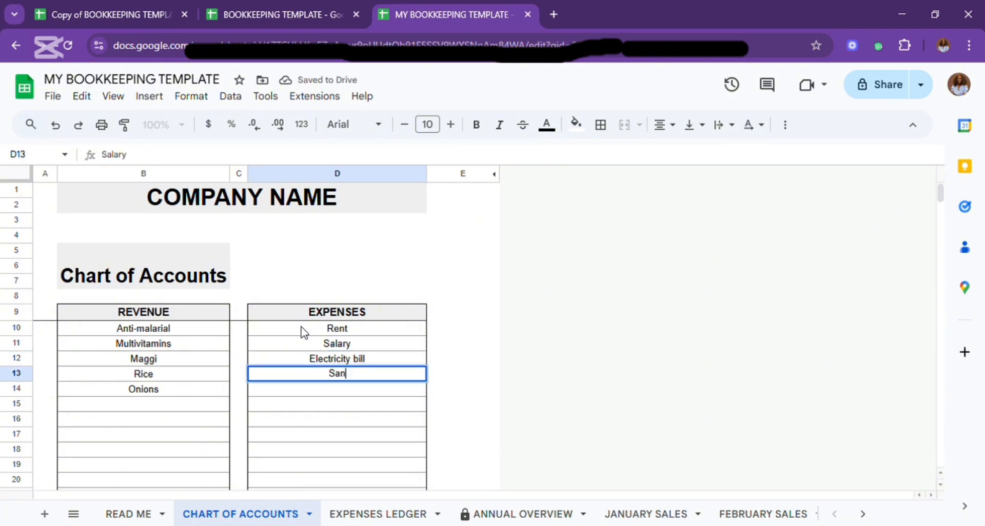
pyautogui.write('ita')
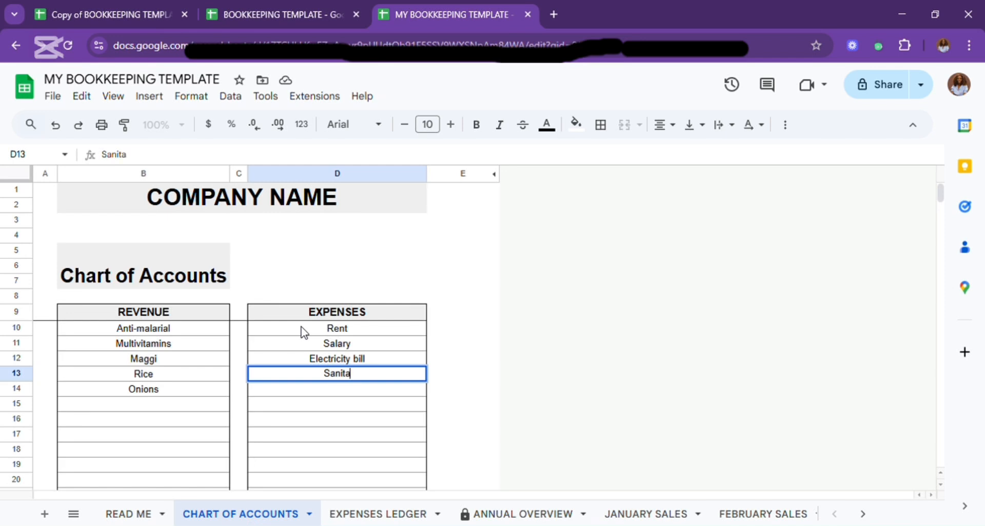
pyautogui.write('tion levy')
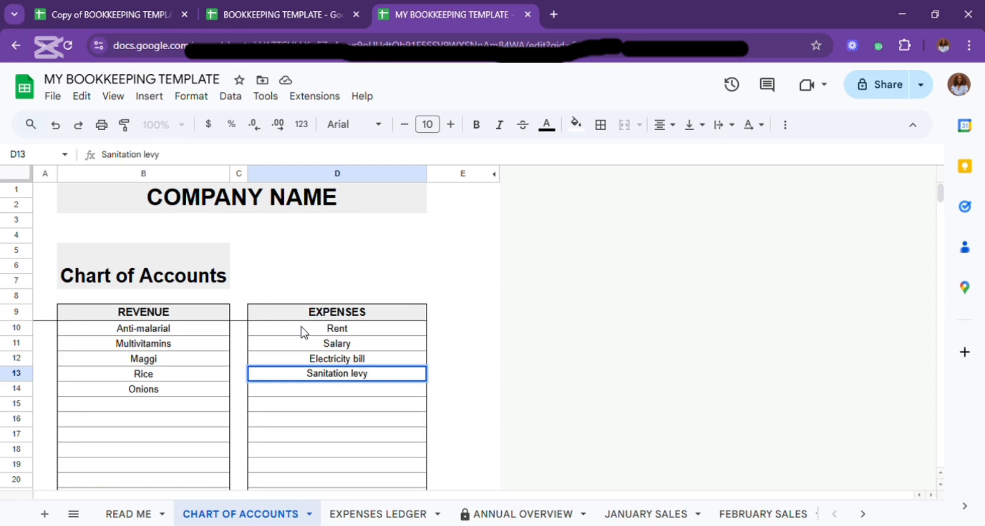
pyautogui.press('Return')
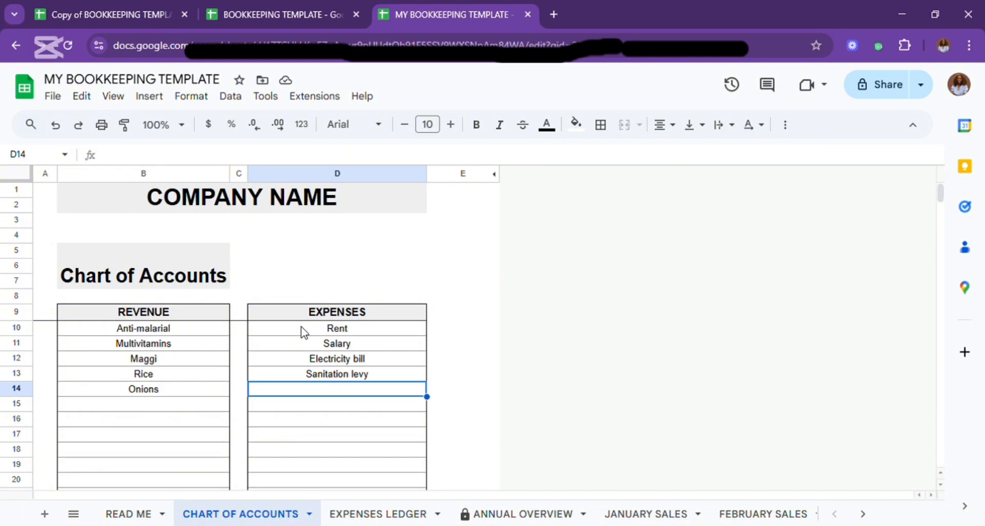
pyautogui.write('Off')
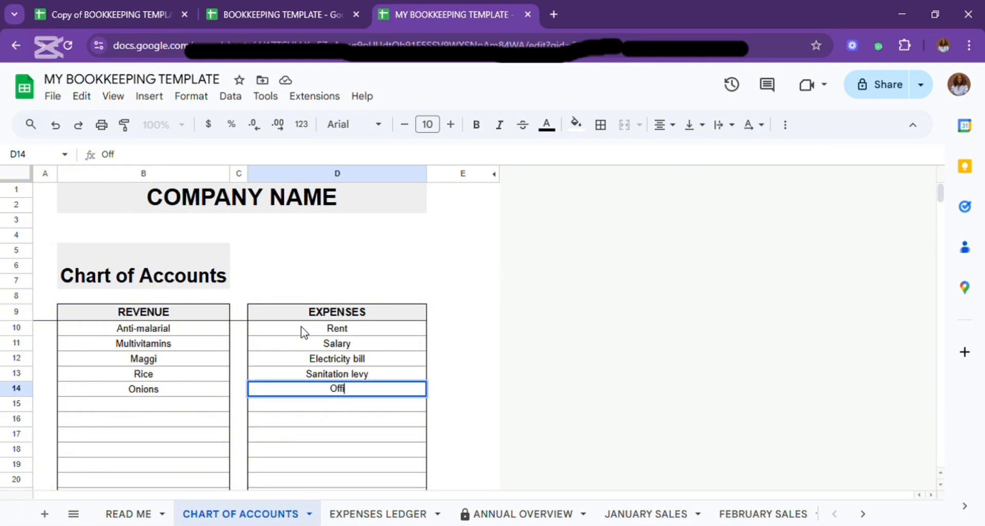
pyautogui.write('ice supplies')
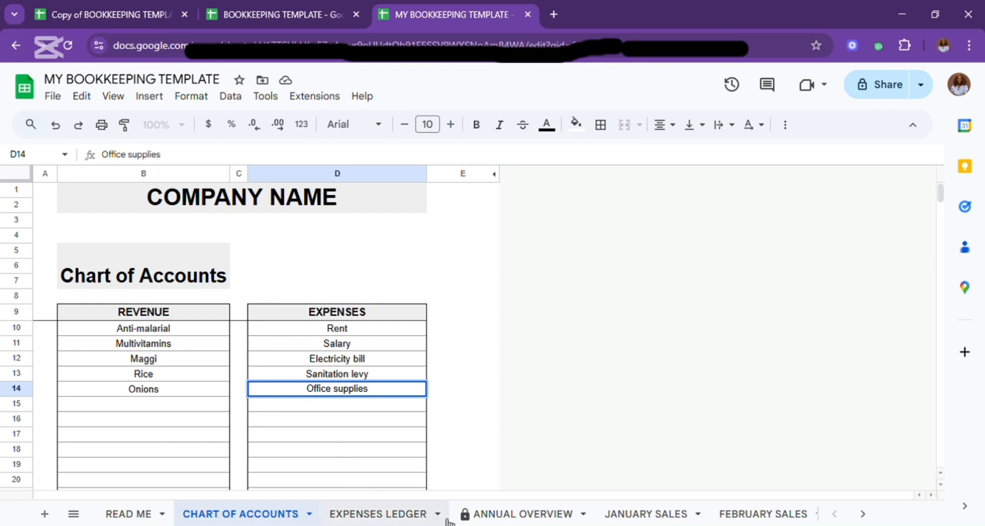
# View the Annual Overview charts and check the revenue and expense accounts on the Profit or Loss sheet.
pyautogui.click(477, 515)
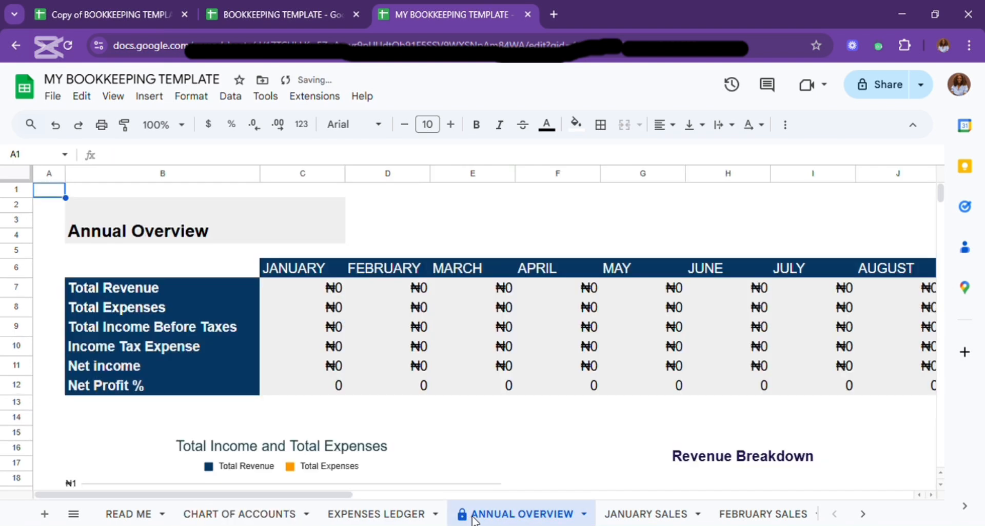
pyautogui.scroll(-3, 415, 394)
pyautogui.scroll(-1, 416, 395)
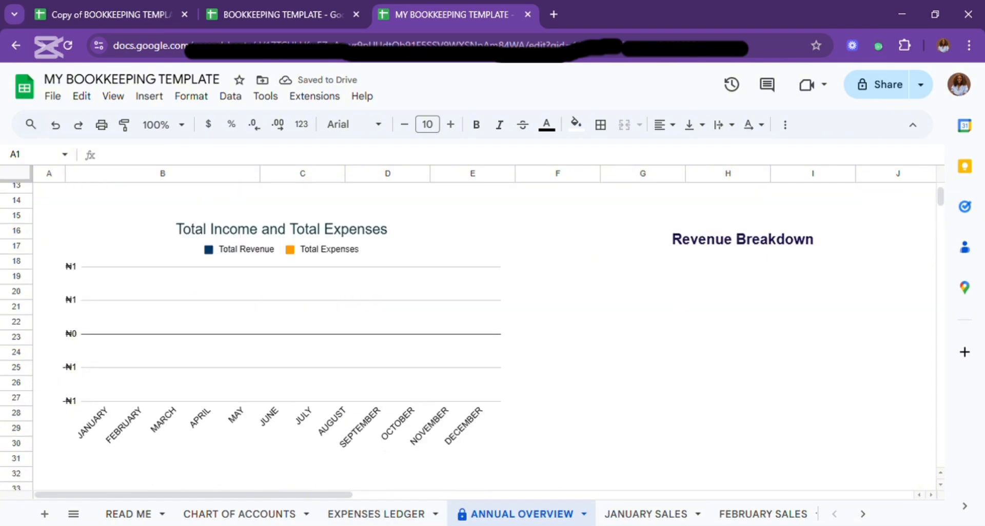
pyautogui.click(863, 513)
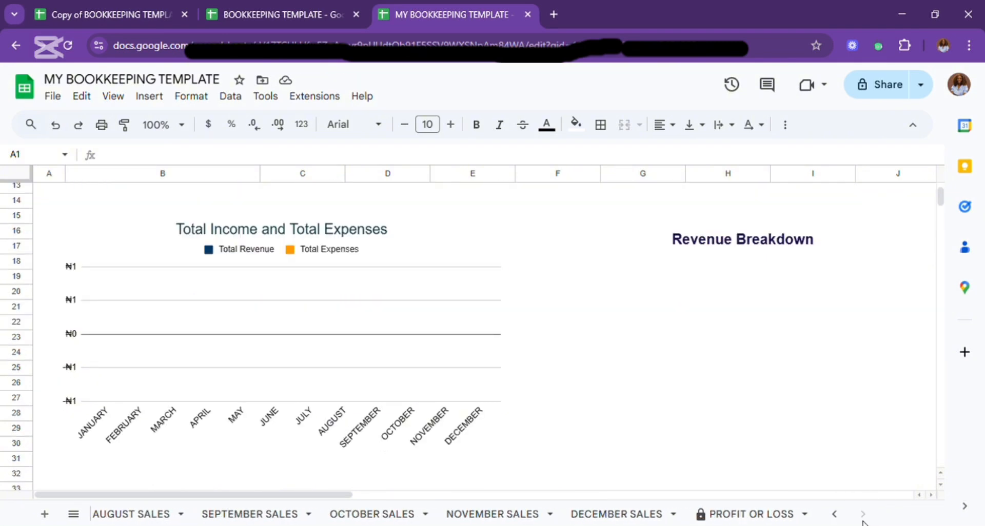
pyautogui.click(737, 517)
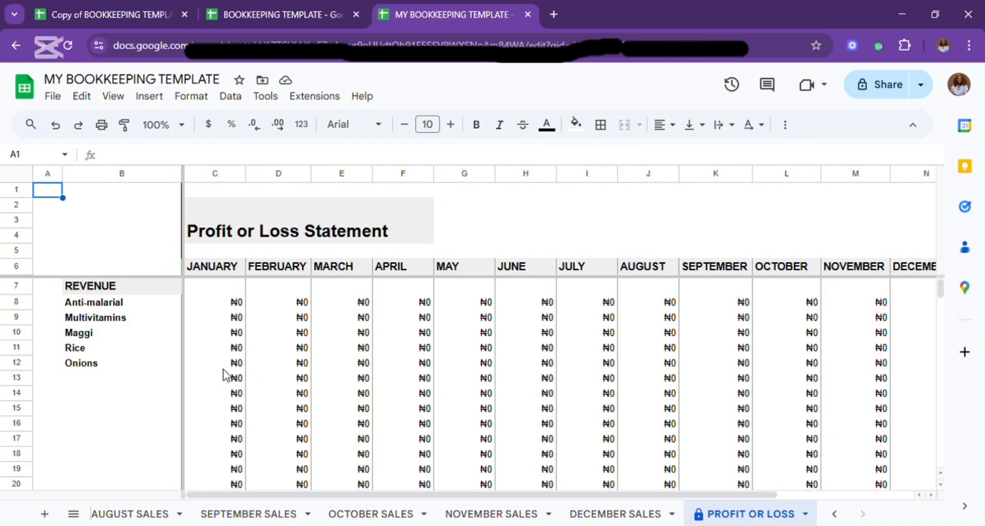
pyautogui.scroll(-2, 152, 352)
pyautogui.scroll(-5, 151, 352)
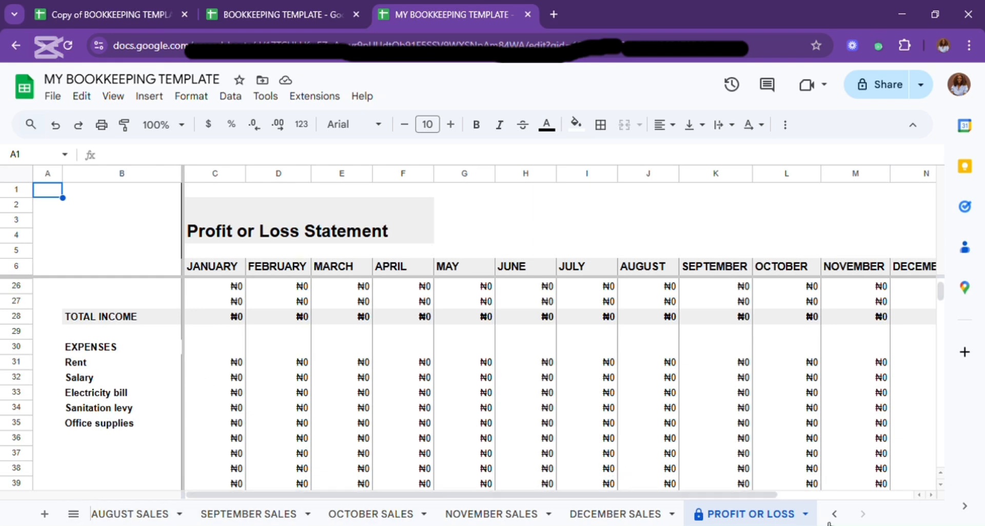
# In row 10 of the Expenses Ledger, set the month to MAY and the date to 22-May-25.
pyautogui.click(833, 513)
pyautogui.click(834, 514)
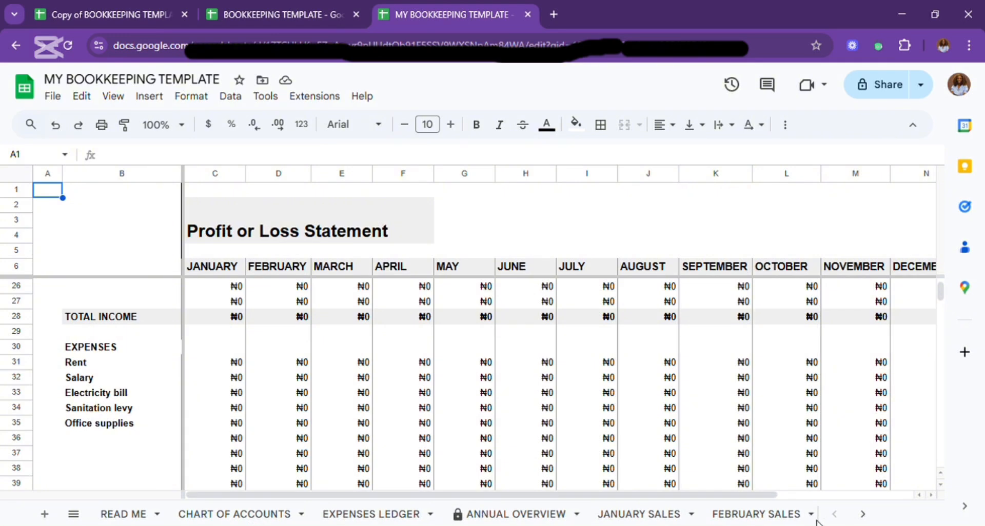
pyautogui.click(344, 513)
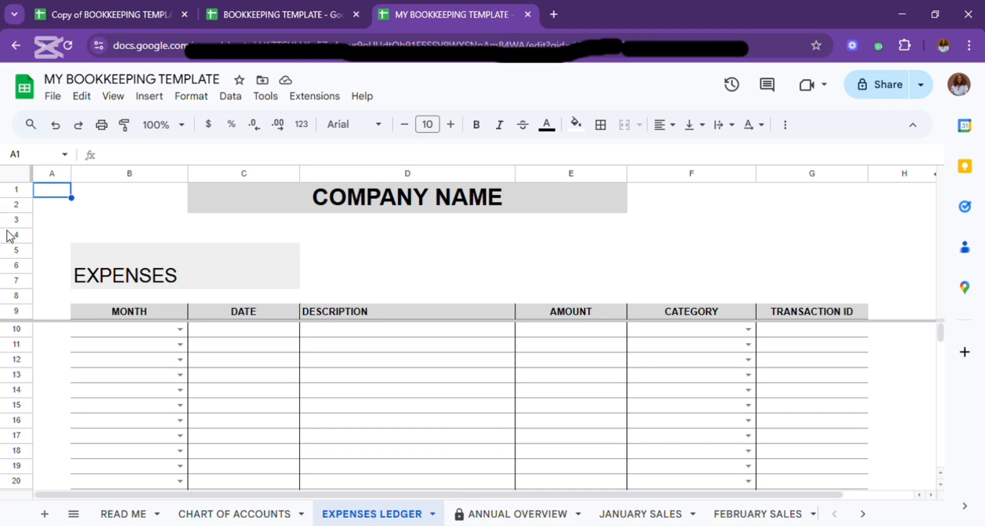
pyautogui.click(180, 329)
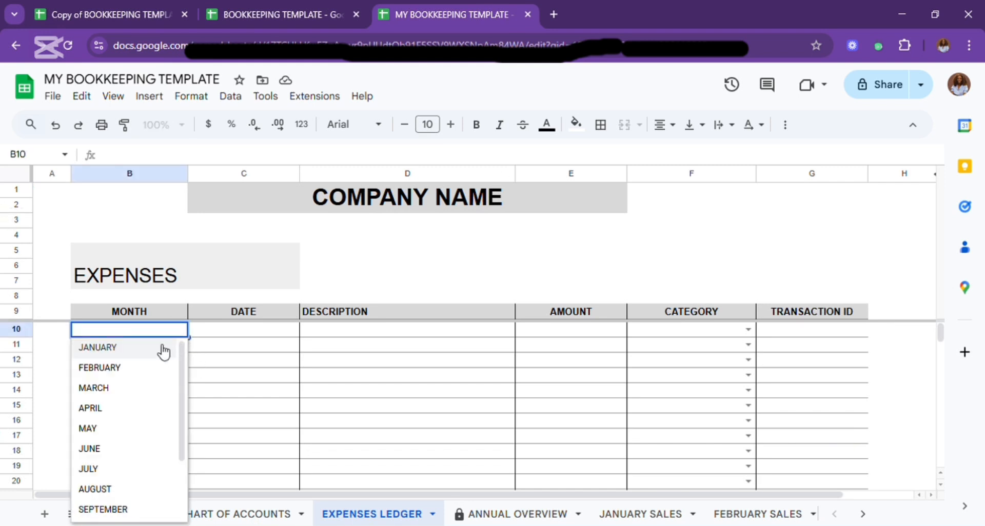
pyautogui.click(145, 434)
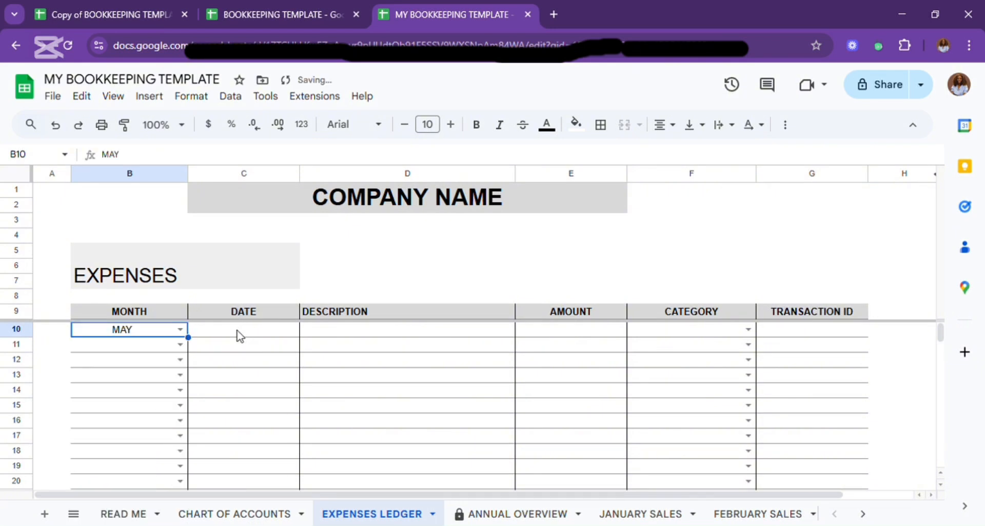
pyautogui.click(238, 334)
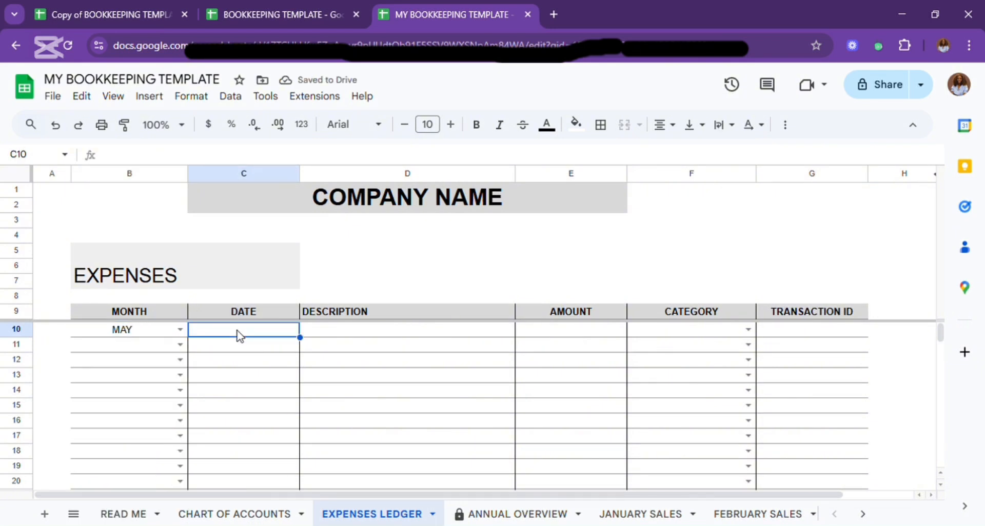
pyautogui.write('22')
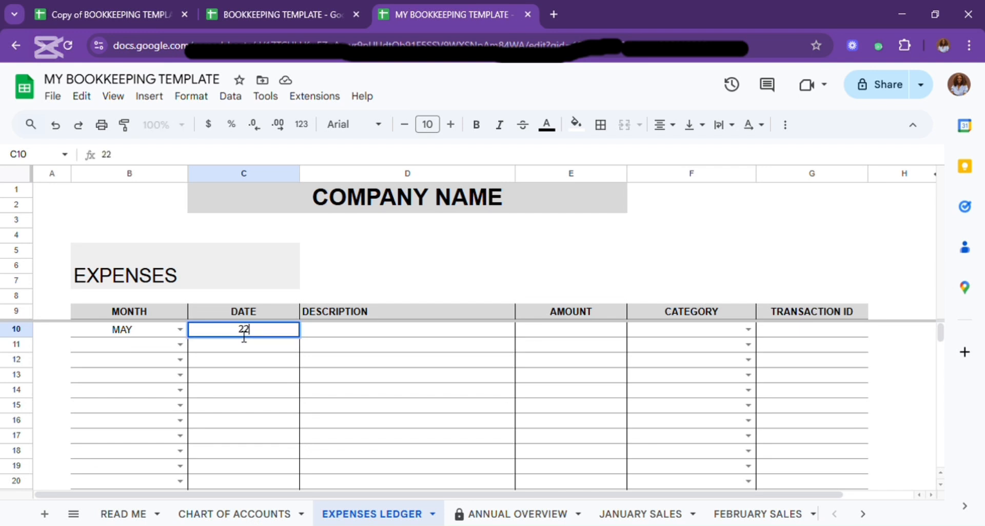
pyautogui.write('-may-25')
pyautogui.press('Tab')
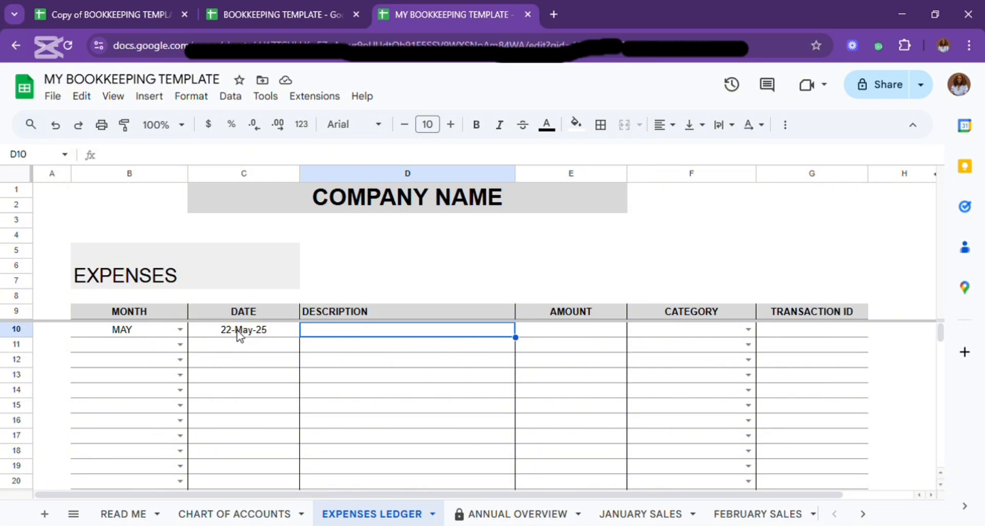
# Enter "Transport to the market to buy office supplies" as the description of the expense in row 10.
pyautogui.write('Transp')
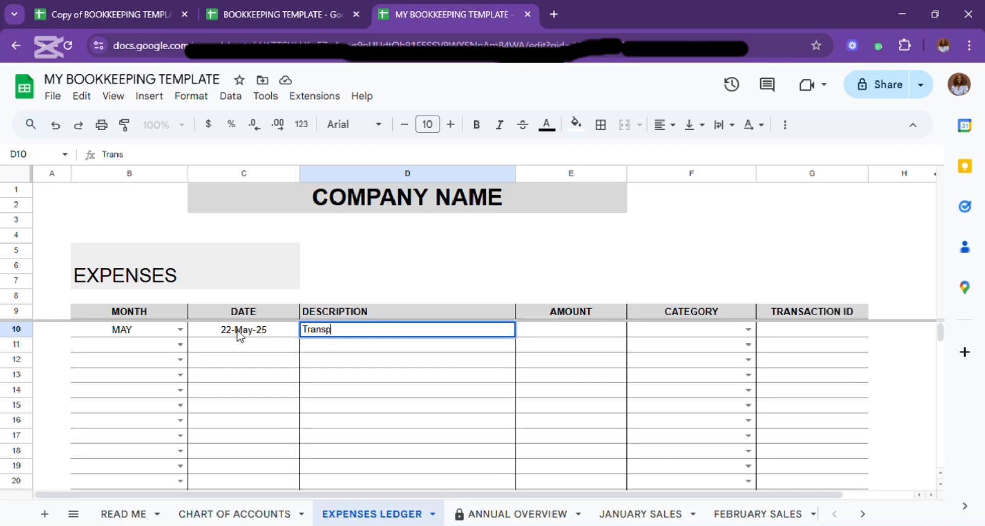
pyautogui.write('ort to the mar')
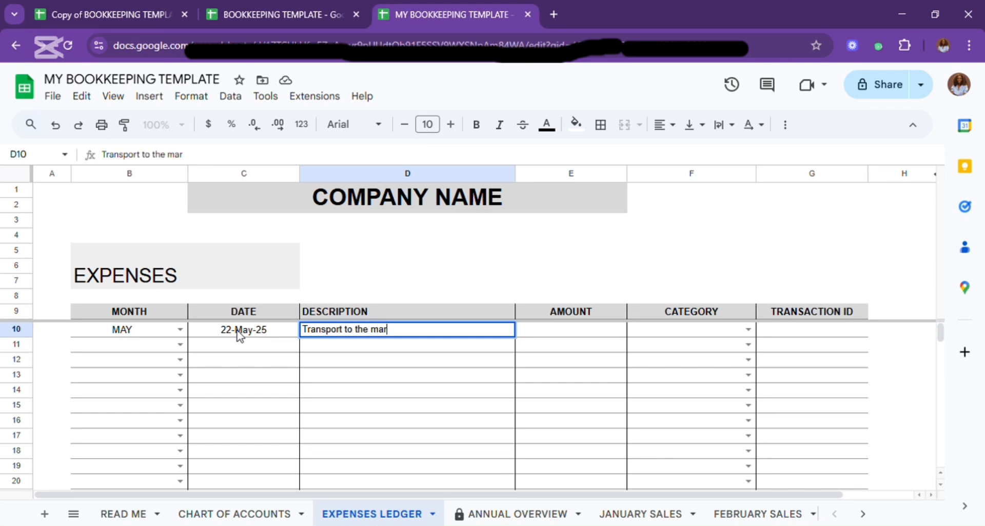
pyautogui.write('ket to get')
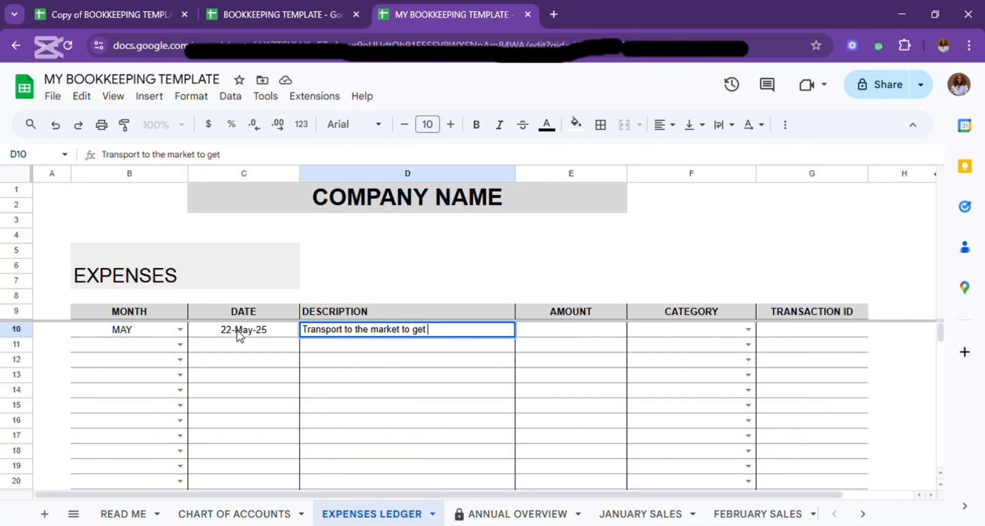
pyautogui.press('BackSpace')
pyautogui.press('BackSpace')
pyautogui.press('BackSpace')
pyautogui.write('buy office s')
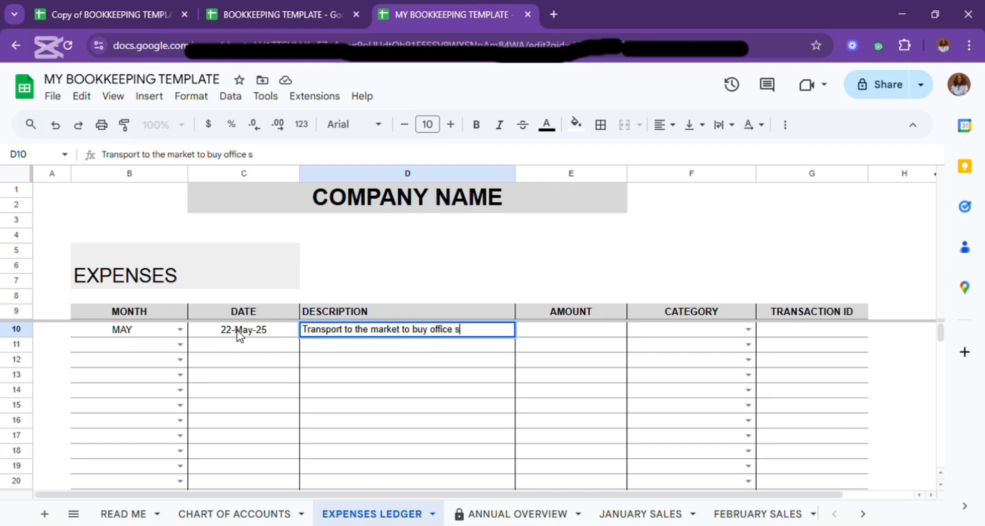
pyautogui.write('upplies')
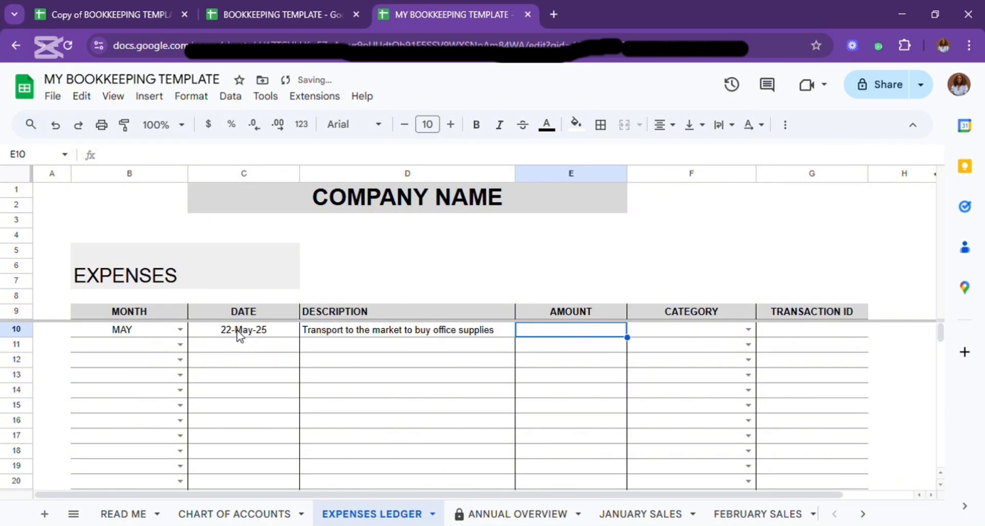
# Set the amount to 50000 and the category to Office supplies for the expense in row 10.
pyautogui.write('50000')
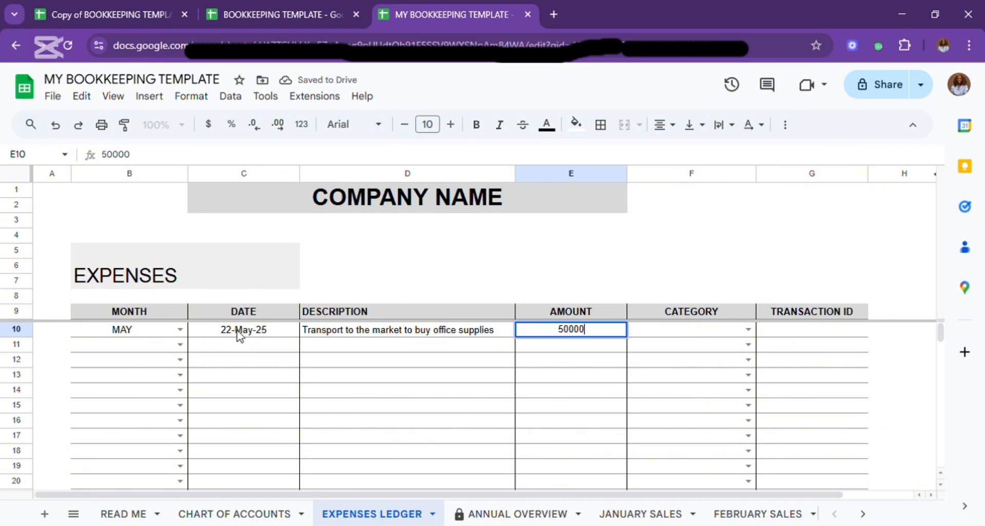
pyautogui.press('Tab')
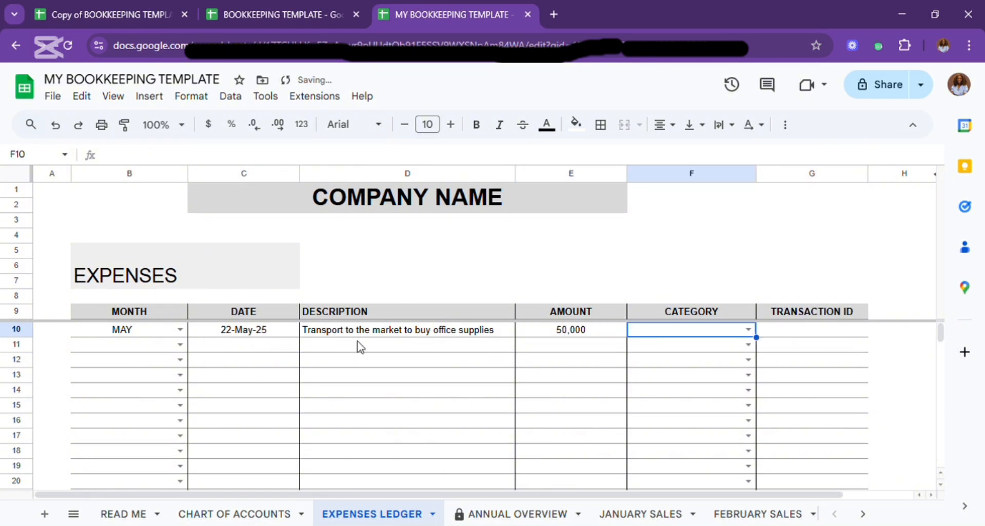
pyautogui.click(749, 330)
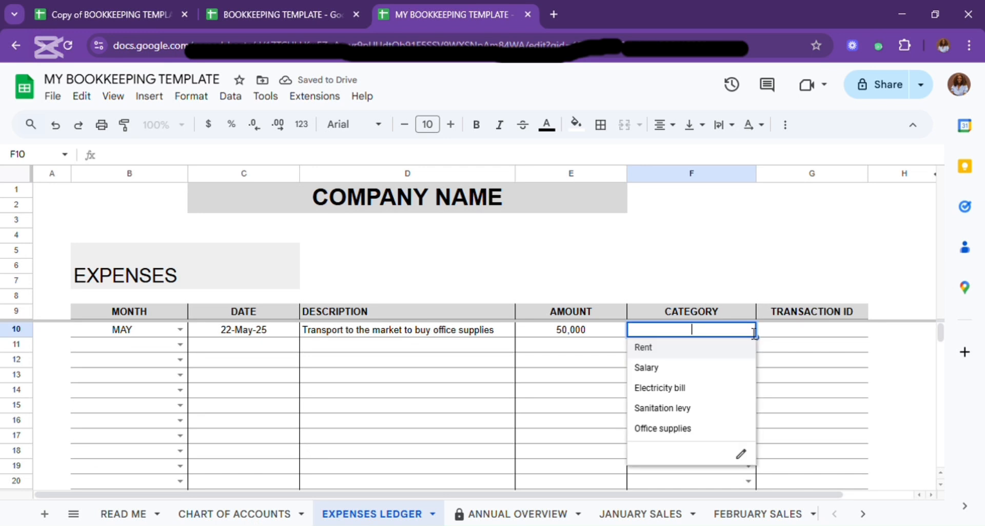
pyautogui.click(670, 434)
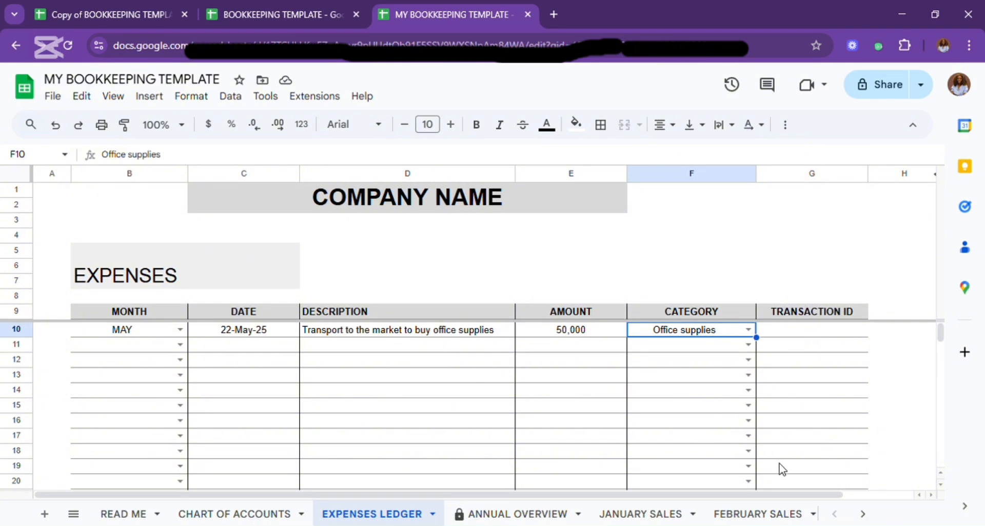
# Check the May office supplies expense, total expenses and net profit or loss on the Profit or Loss sheet.
pyautogui.click(865, 514)
pyautogui.click(865, 514)
pyautogui.click(865, 515)
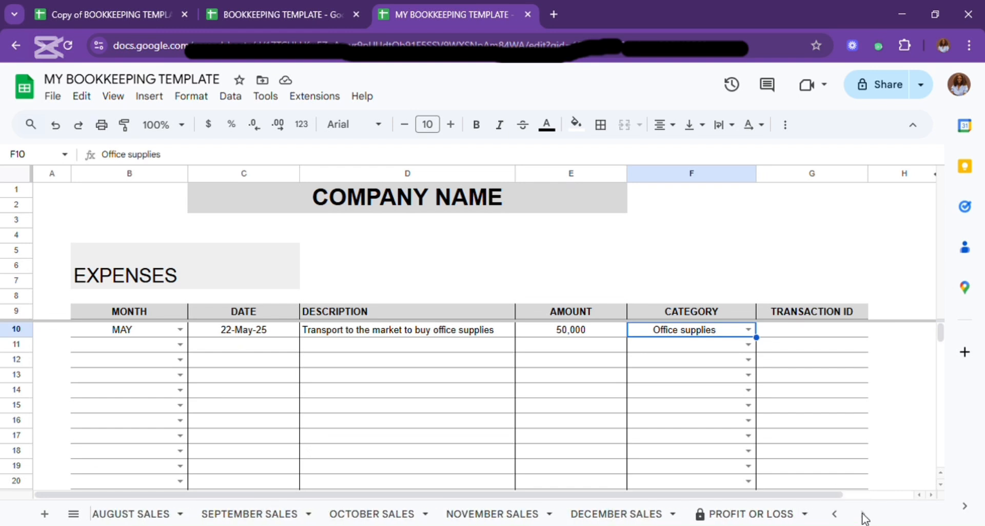
pyautogui.click(748, 517)
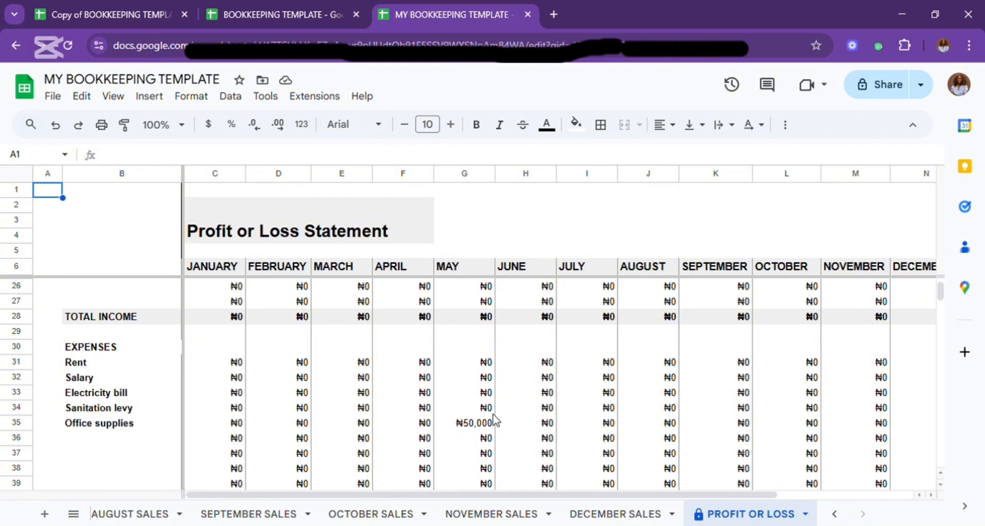
pyautogui.scroll(-18, 441, 431)
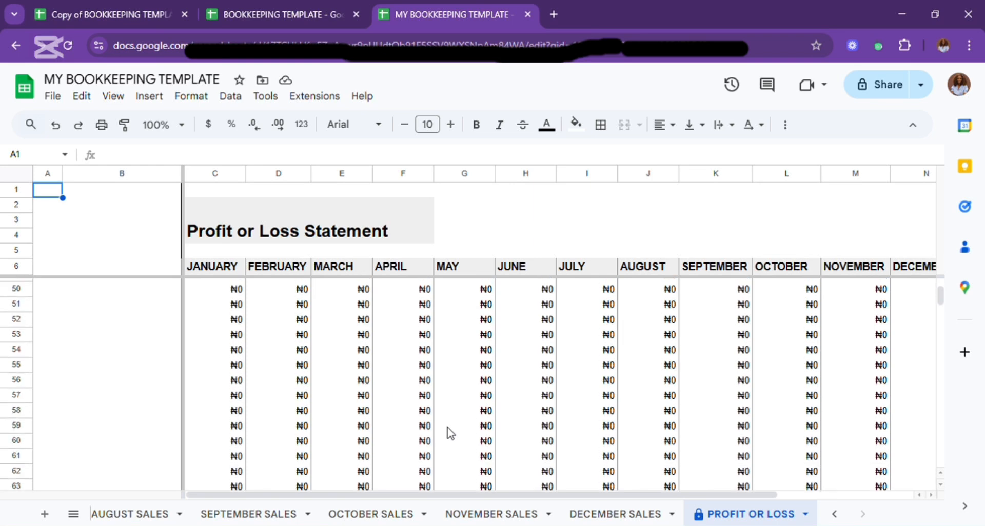
pyautogui.scroll(5, 450, 430)
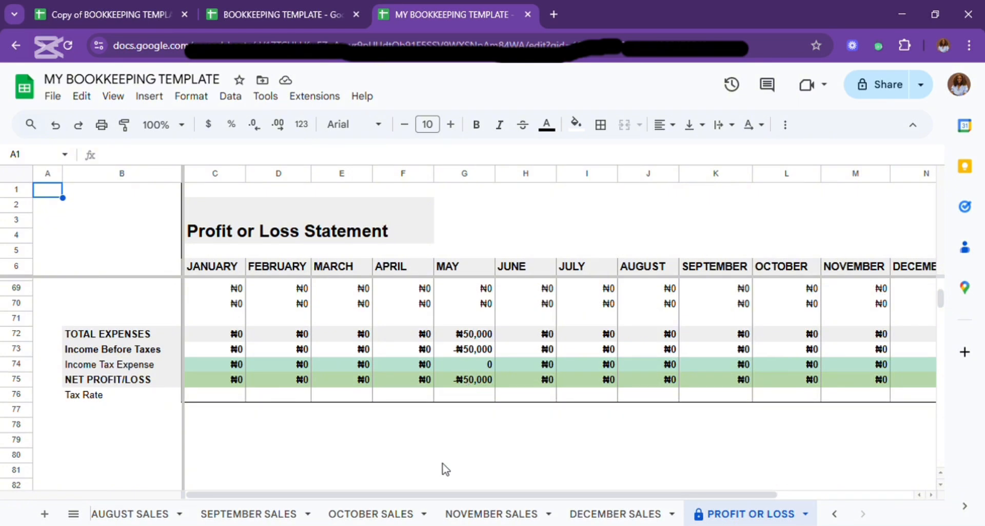
# View the income and expenses chart and the Expenses Breakdown chart on the Annual Overview sheet.
pyautogui.click(835, 514)
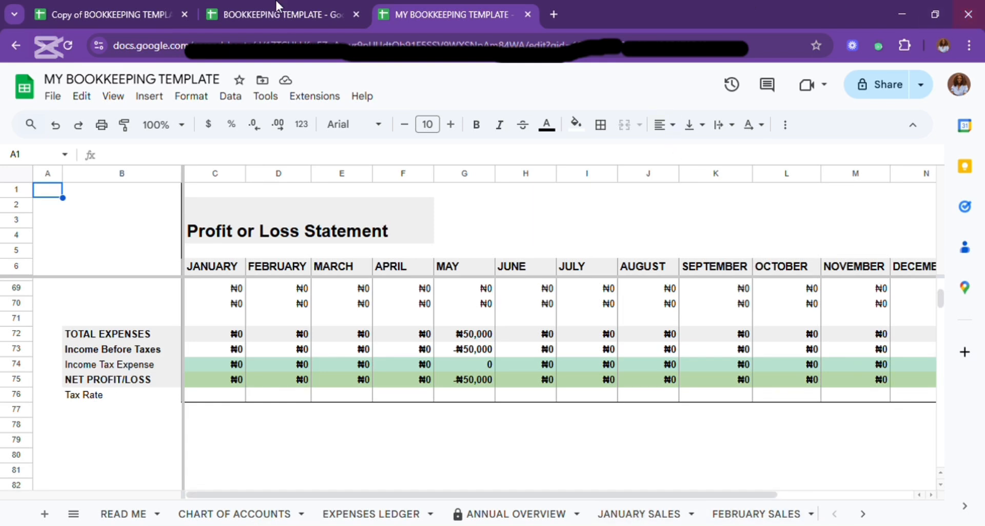
pyautogui.click(514, 515)
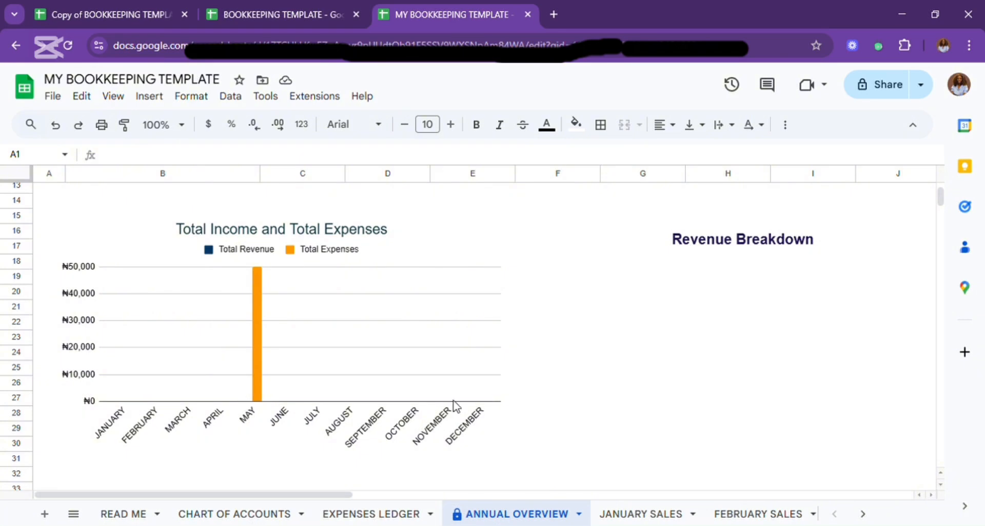
pyautogui.click(455, 494)
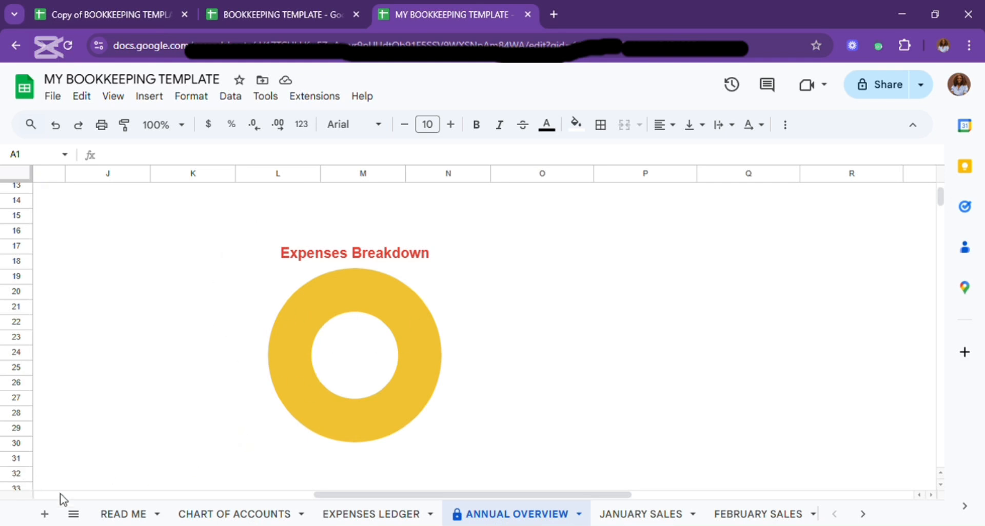
# In row 10 of the May Sales sheet, enter the date 22-May-25 and the customer's name.
pyautogui.click(626, 516)
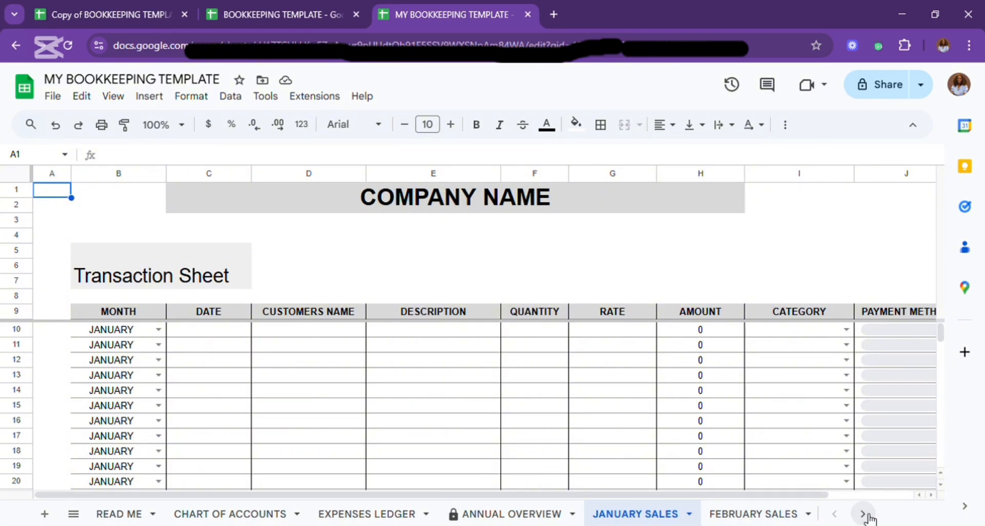
pyautogui.click(863, 515)
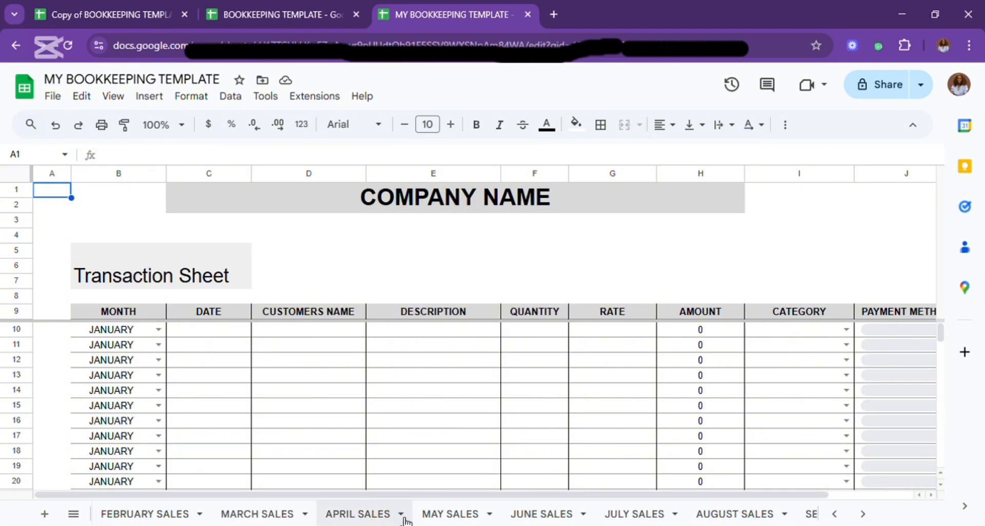
pyautogui.click(465, 513)
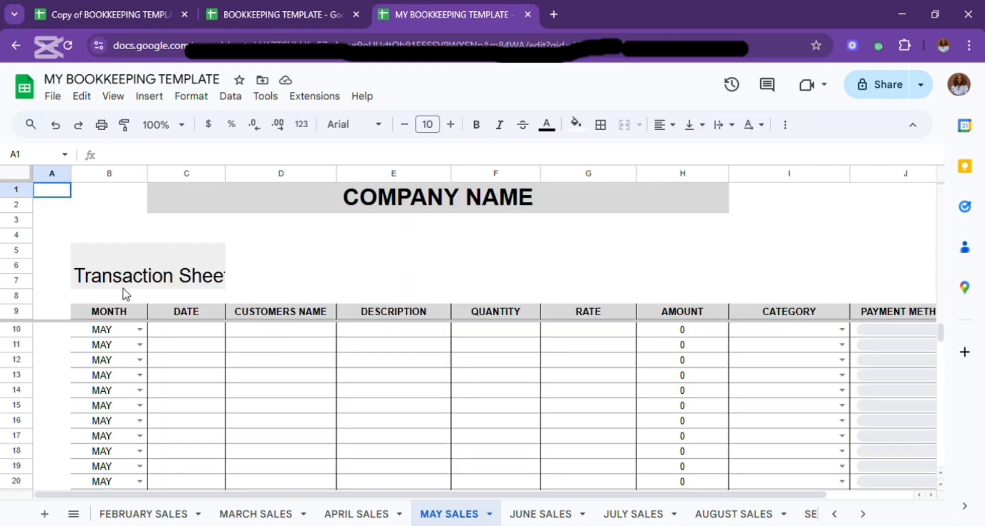
pyautogui.click(205, 331)
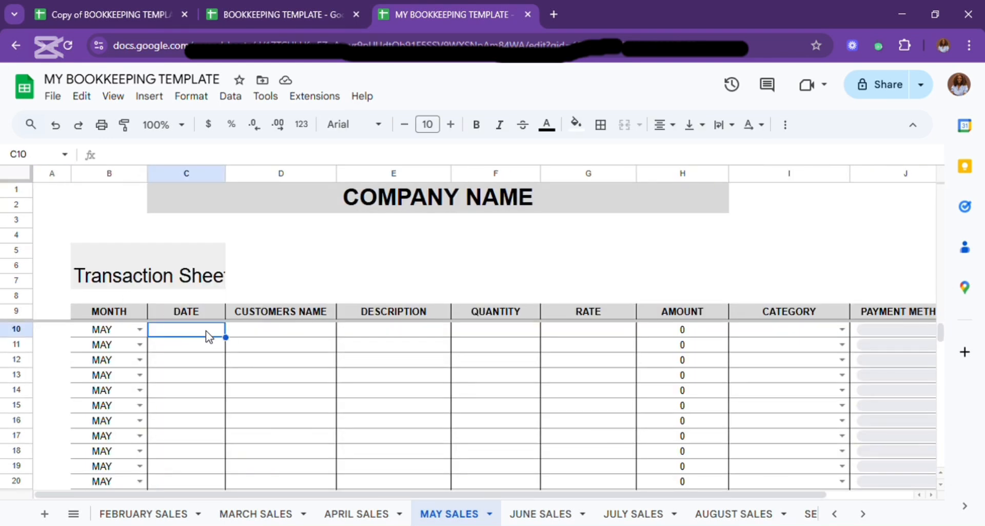
pyautogui.write('22-')
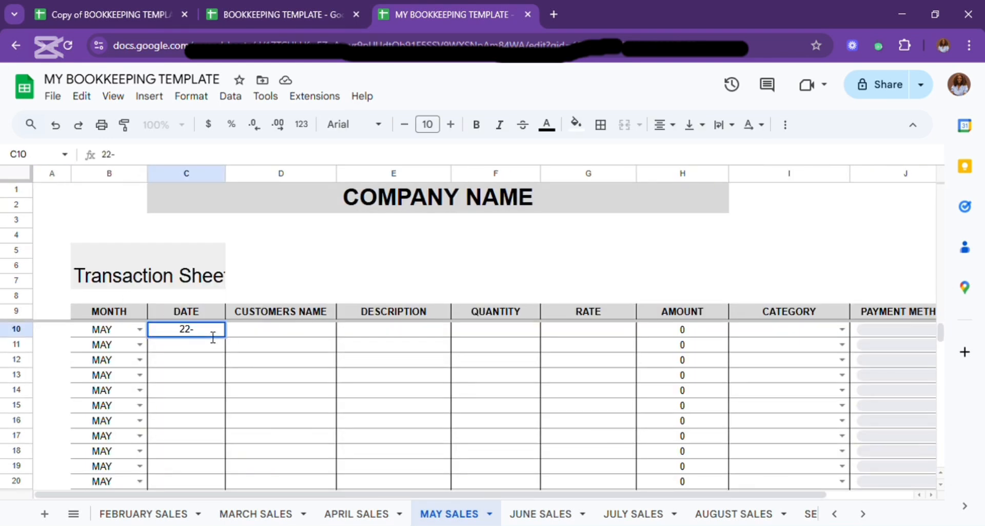
pyautogui.write('may-25')
pyautogui.press('Tab')
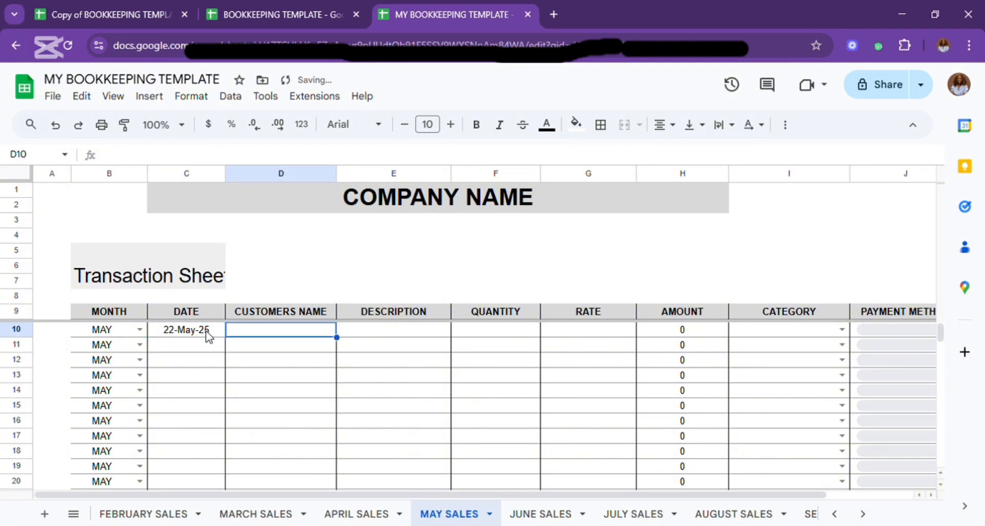
pyautogui.write('Caroline')
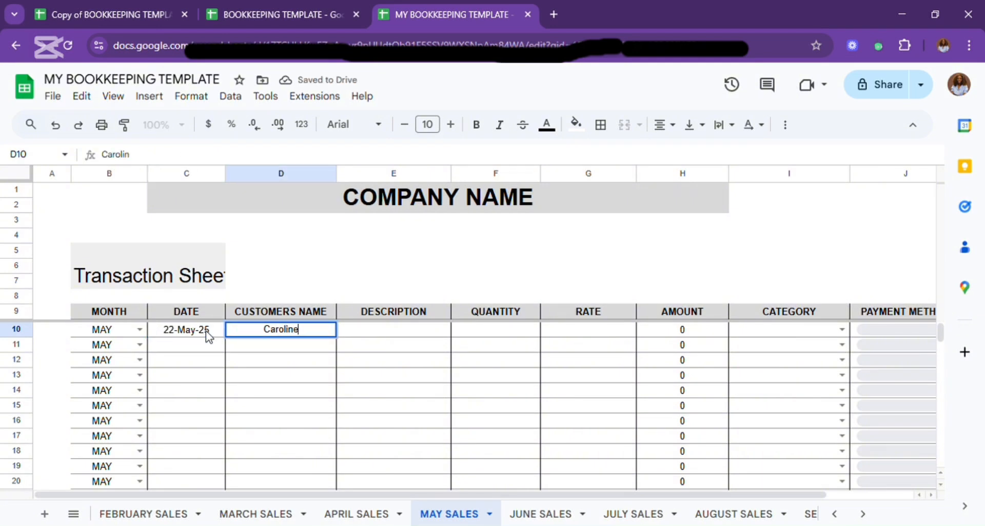
pyautogui.press('Tab')
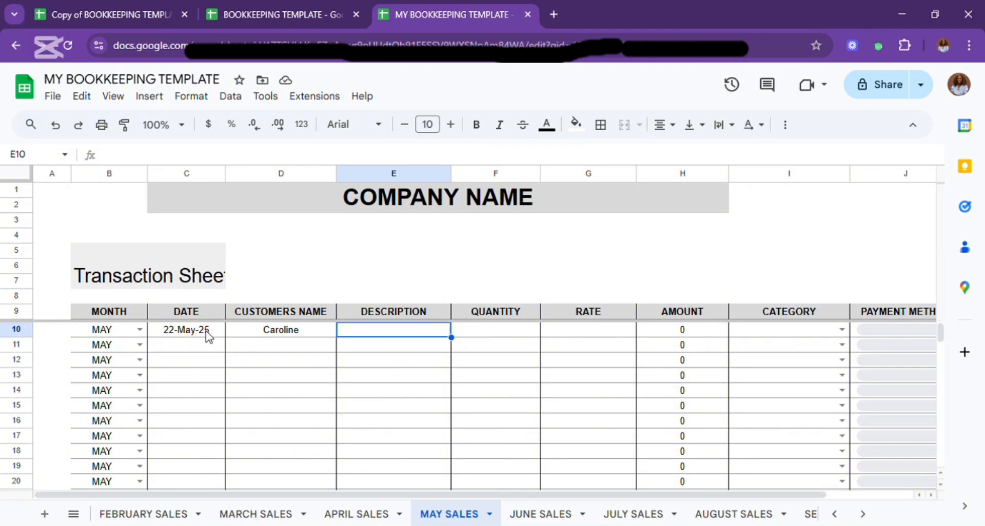
# Enter "Bought multivitamins" as the description of the sale in row 10.
pyautogui.write('Bought ')
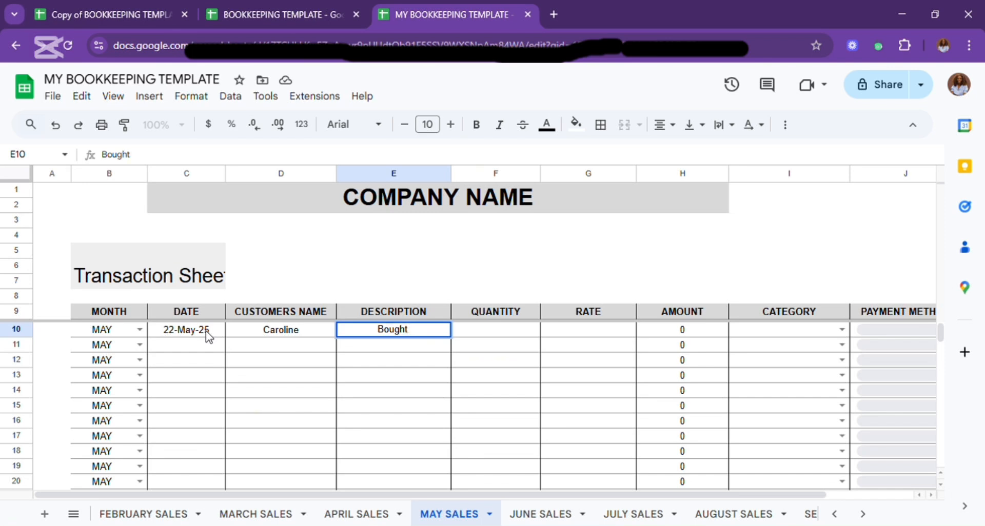
pyautogui.write('multiv')
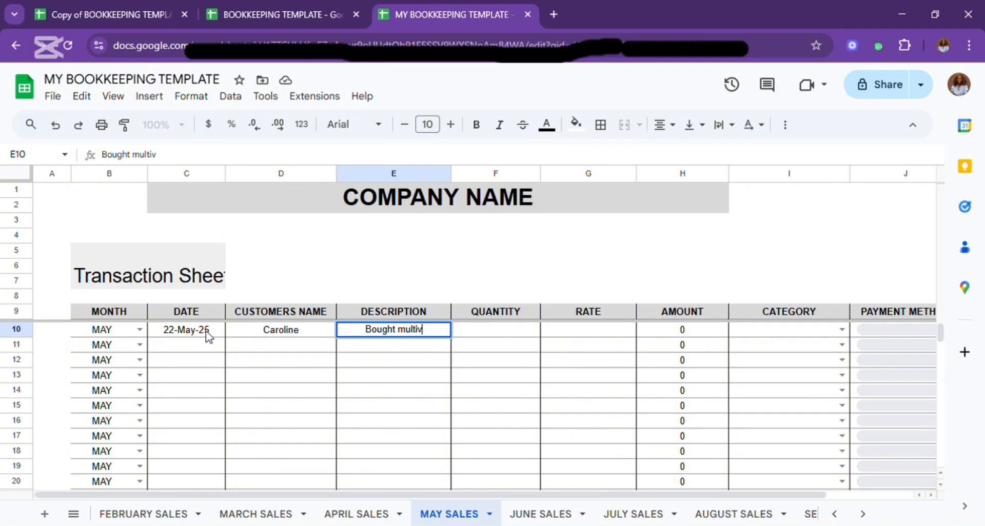
pyautogui.write('itamins')
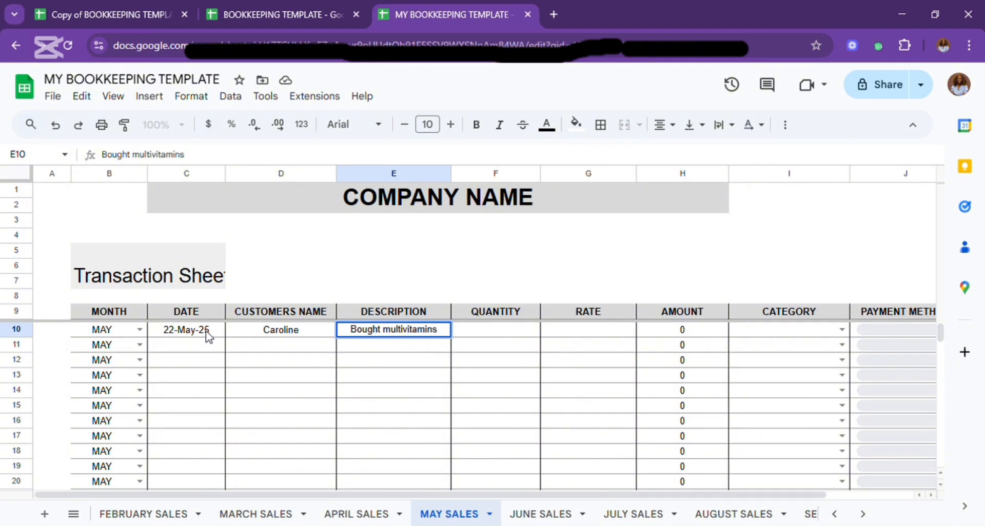
pyautogui.press('Tab')
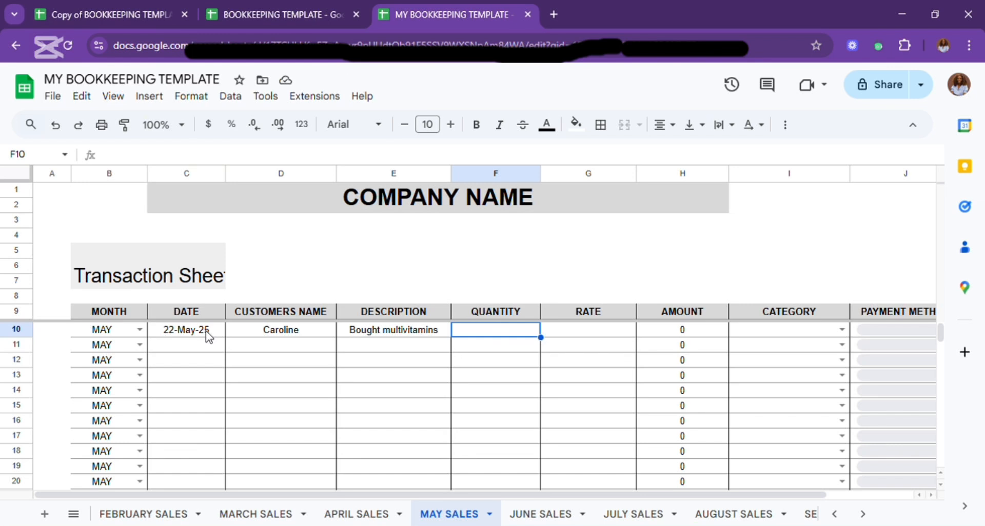
# Set the quantity to 5 and the rate to 150000 for the multivitamins sale in row 10.
pyautogui.write('5')
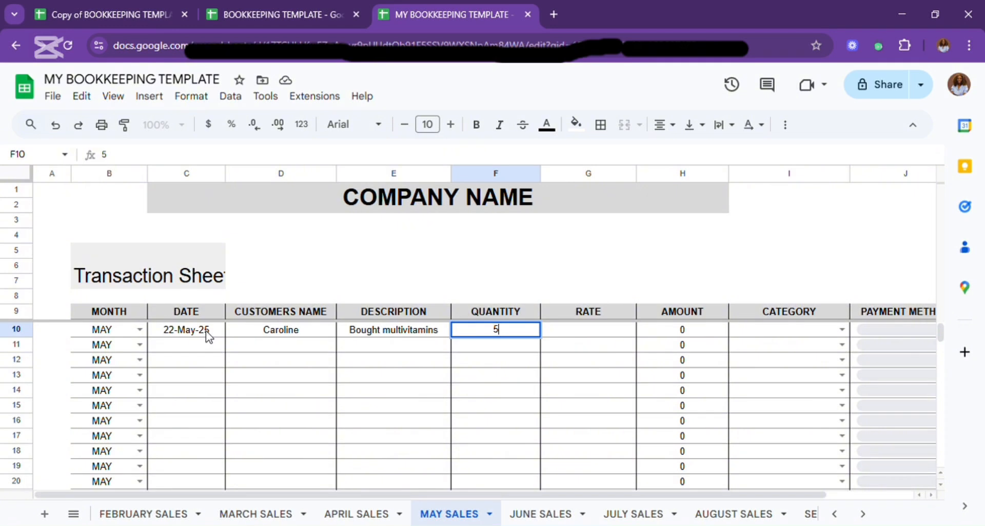
pyautogui.press('Tab')
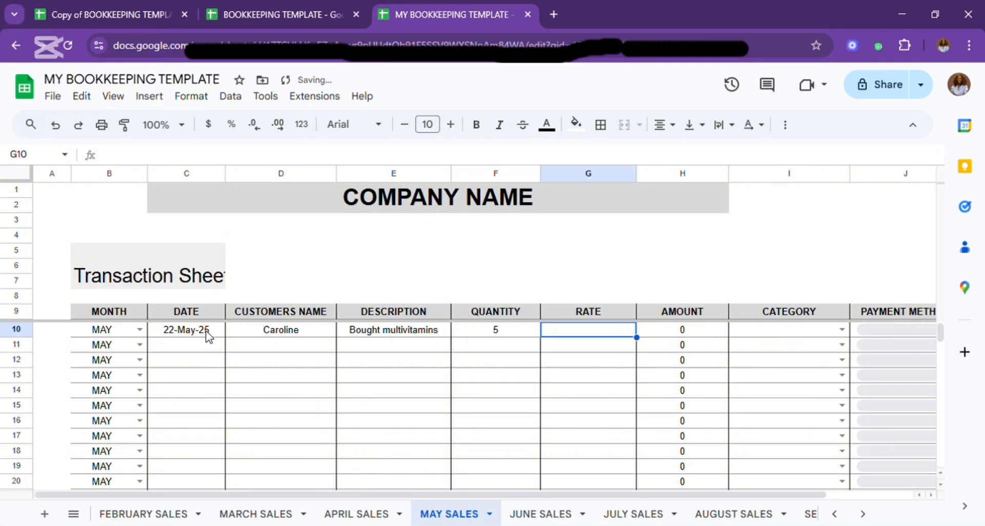
pyautogui.write('100000')
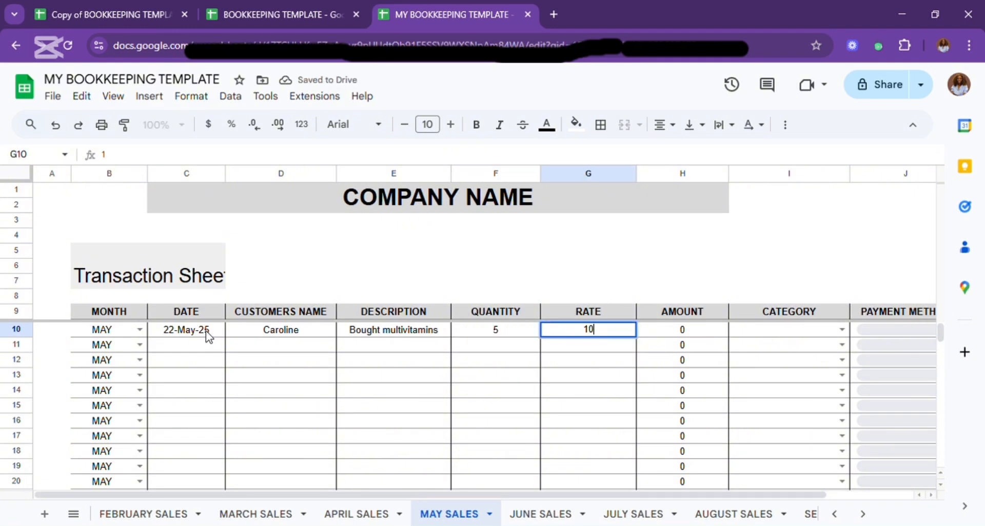
pyautogui.press('BackSpace')
pyautogui.press('BackSpace')
pyautogui.press('BackSpace')
pyautogui.press('BackSpace')
pyautogui.press('BackSpace')
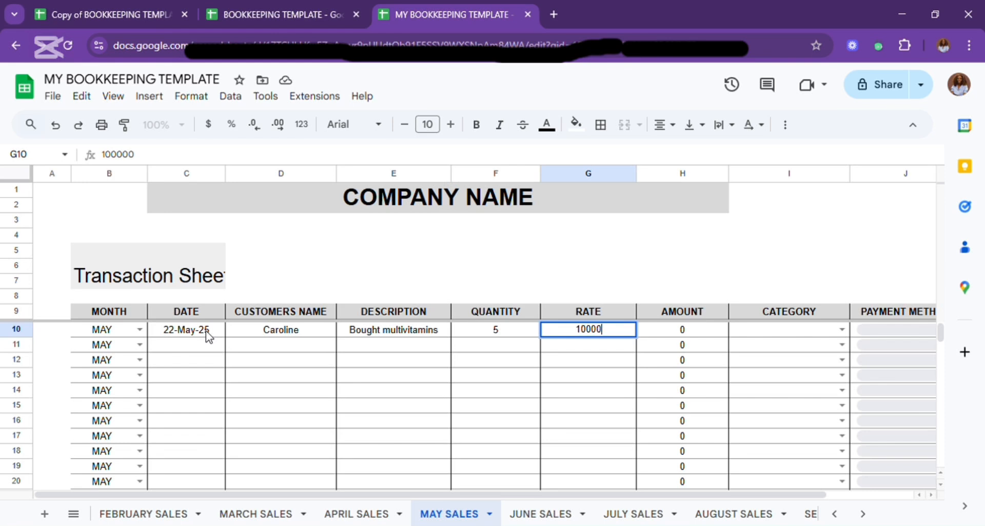
pyautogui.write('50000')
pyautogui.press('Return')
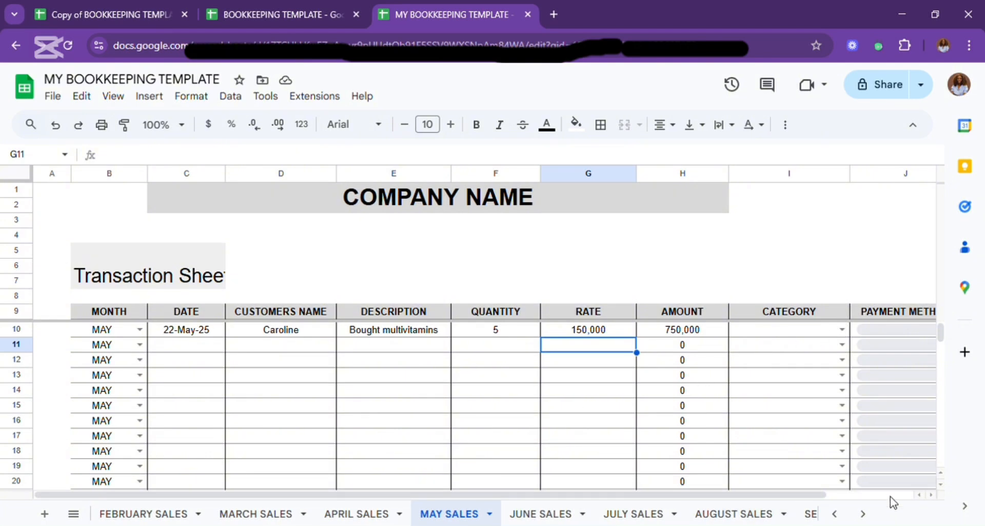
# Check the May revenue accounts on the Profit or Loss sheet for the uncategorised sale.
pyautogui.click(863, 514)
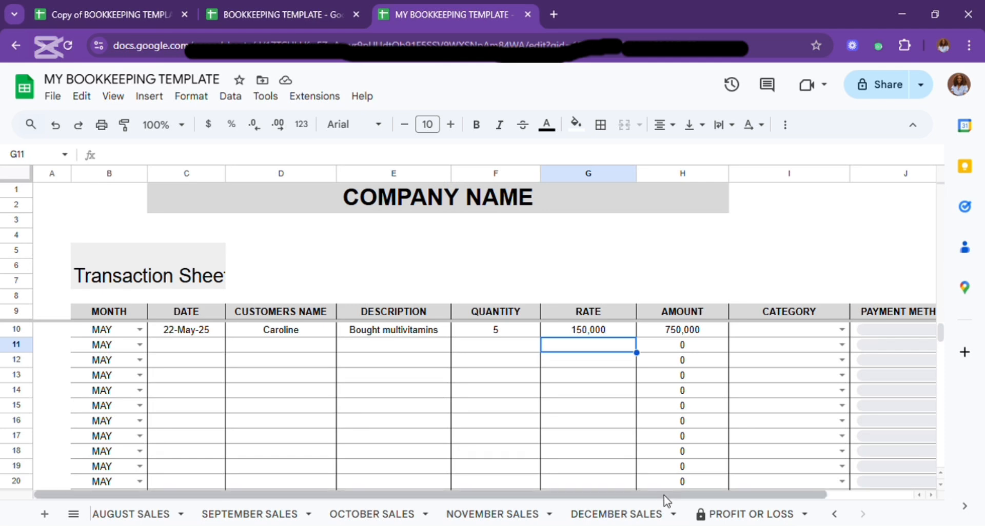
pyautogui.doubleClick(700, 510)
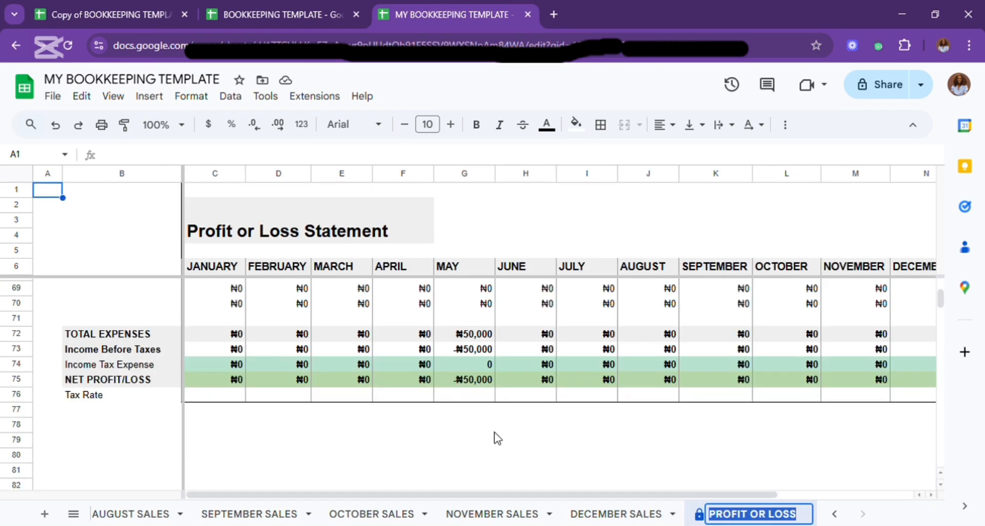
pyautogui.scroll(15, 263, 353)
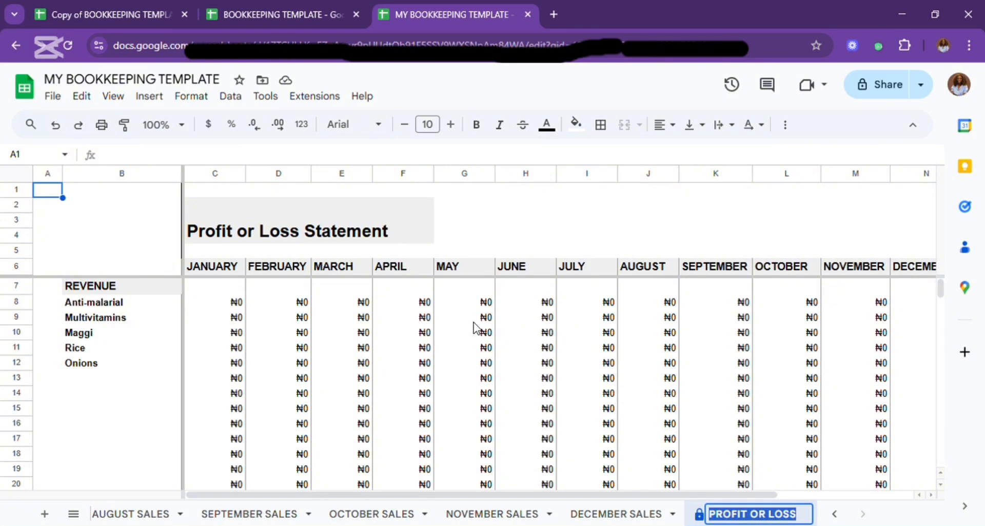
# Set the category of the sale in row 10 of the May Sales sheet to Multivitamins.
pyautogui.click(831, 513)
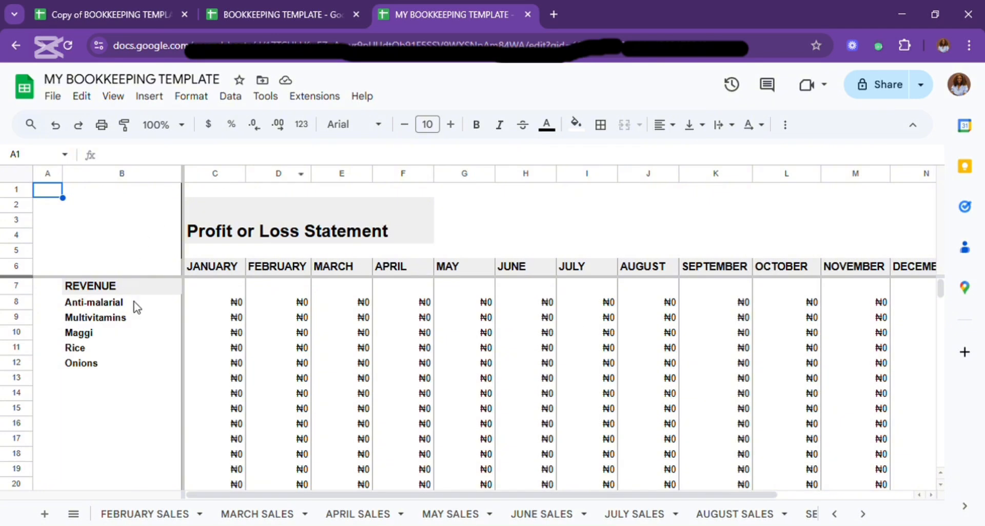
pyautogui.click(458, 515)
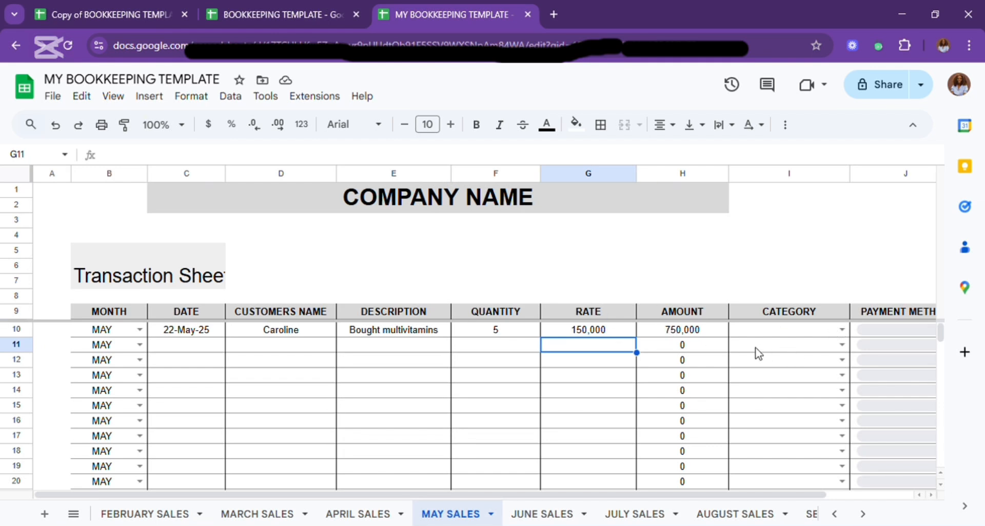
pyautogui.click(841, 330)
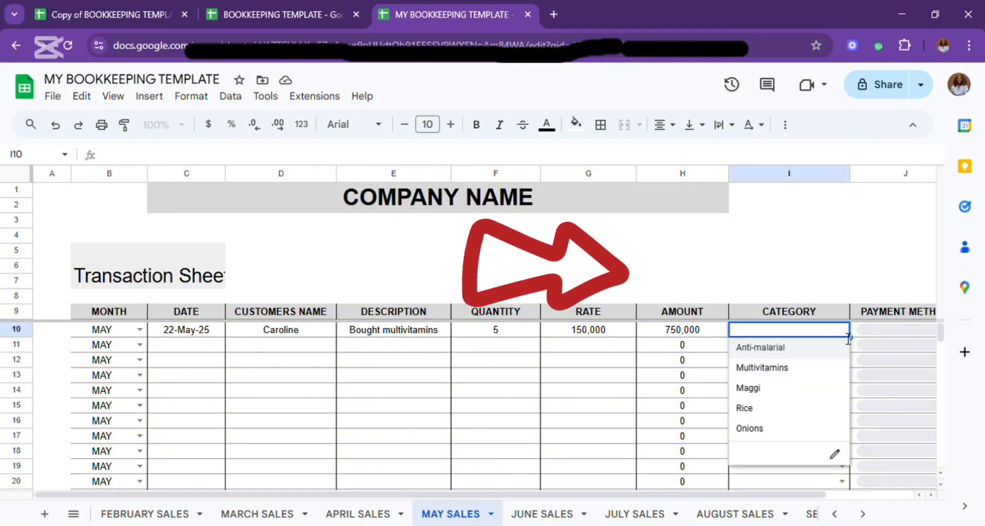
pyautogui.click(777, 367)
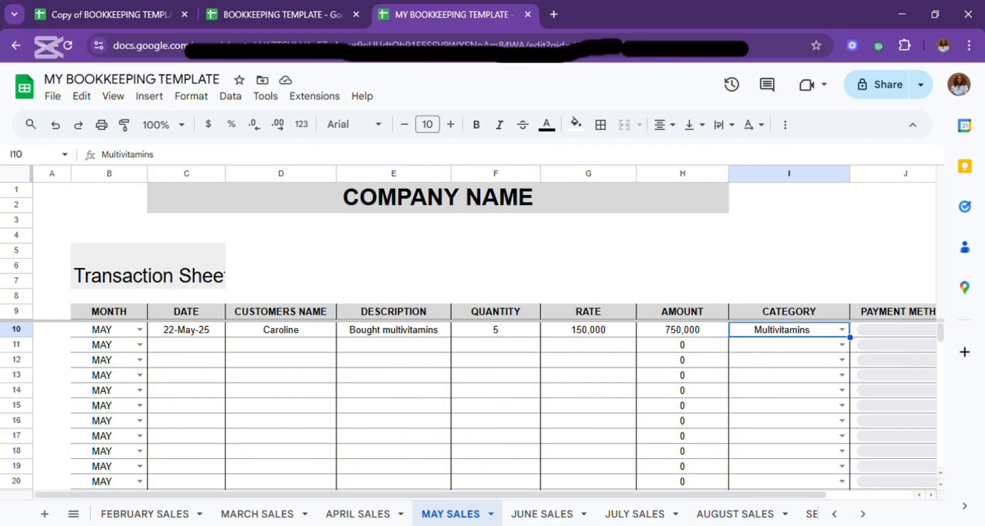
# Check the May multivitamins revenue and net profit on the Profit or Loss sheet.
pyautogui.click(871, 513)
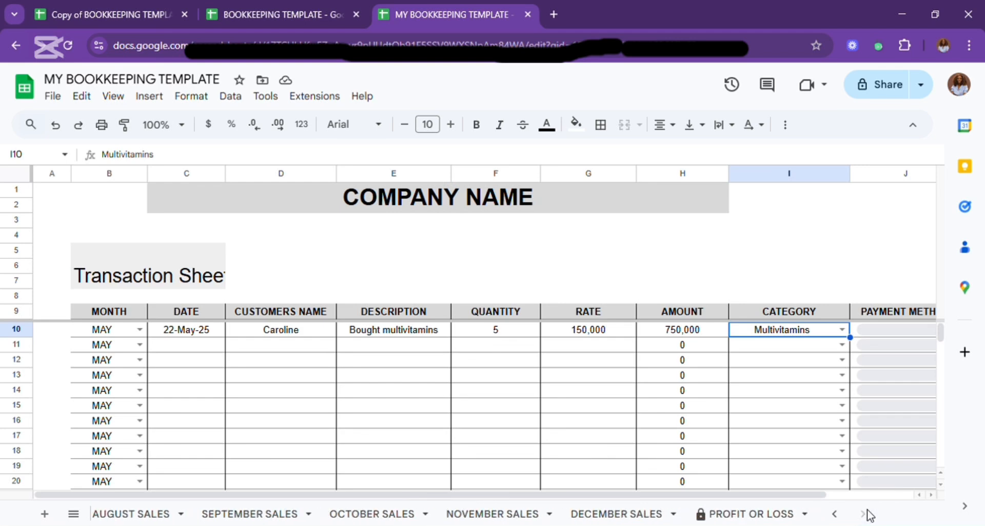
pyautogui.click(763, 512)
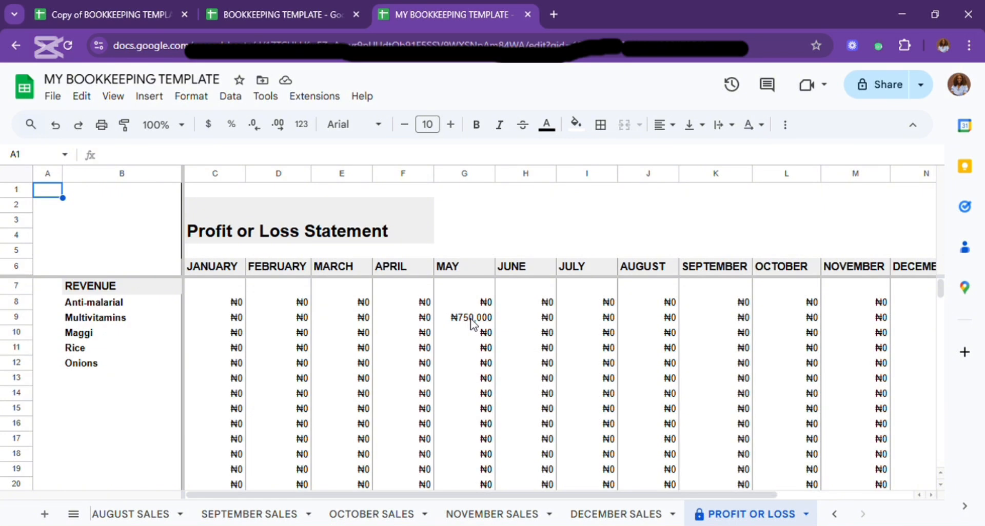
pyautogui.scroll(-12, 470, 323)
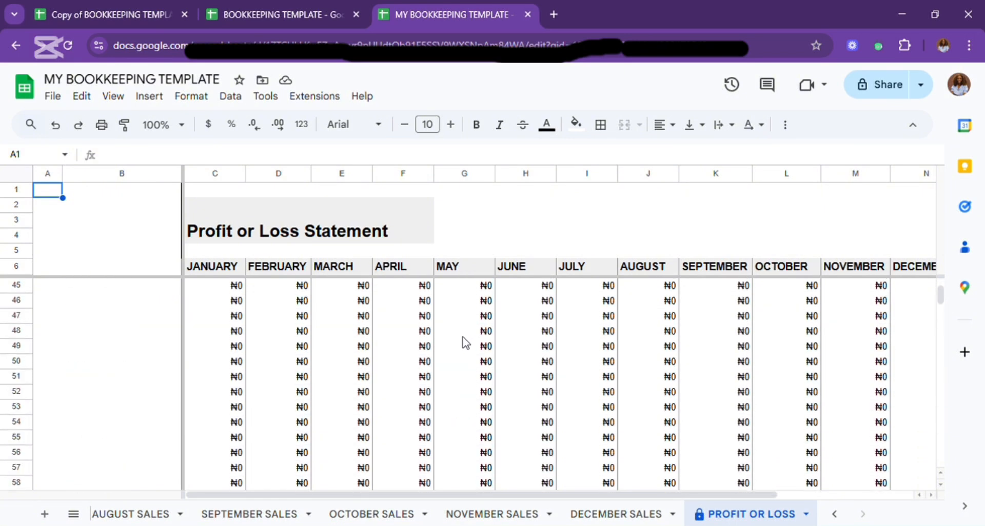
pyautogui.scroll(-9, 464, 342)
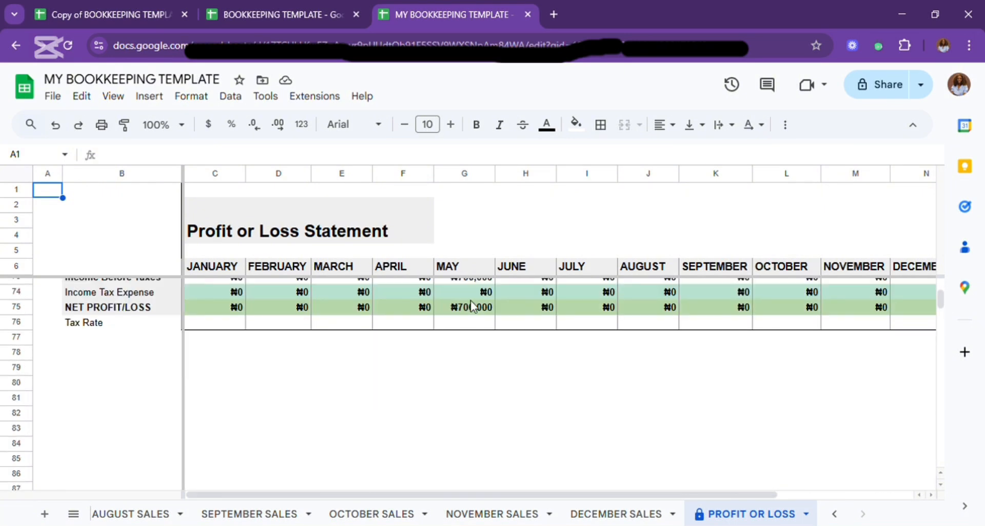
# Examine the expenses breakdown, income-versus-expenses and revenue breakdown charts on the Annual Overview sheet.
pyautogui.click(836, 515)
pyautogui.click(835, 514)
pyautogui.click(836, 514)
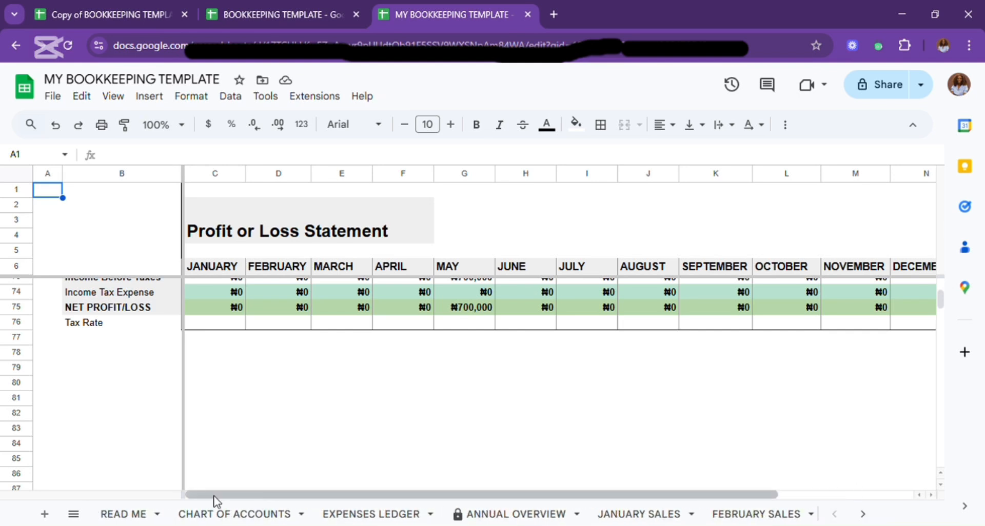
pyautogui.click(494, 515)
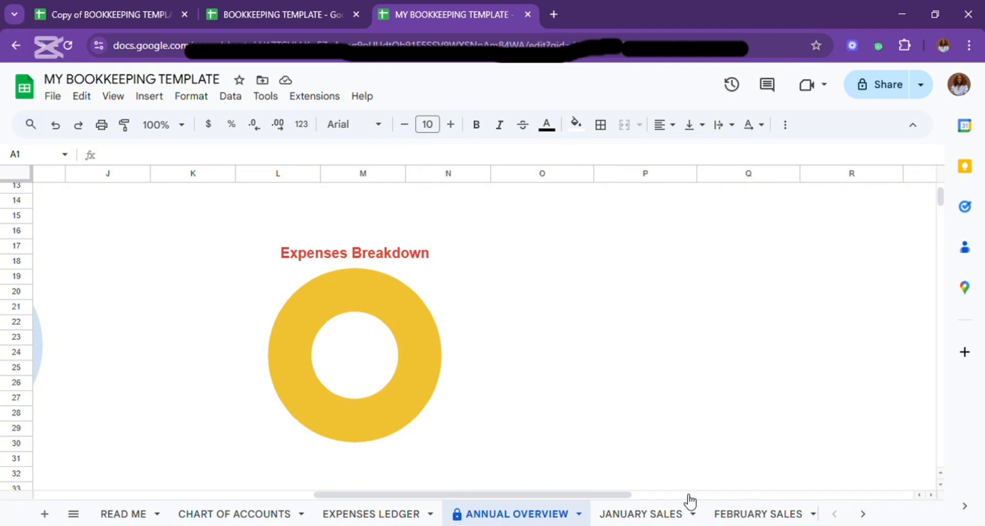
pyautogui.click(211, 495)
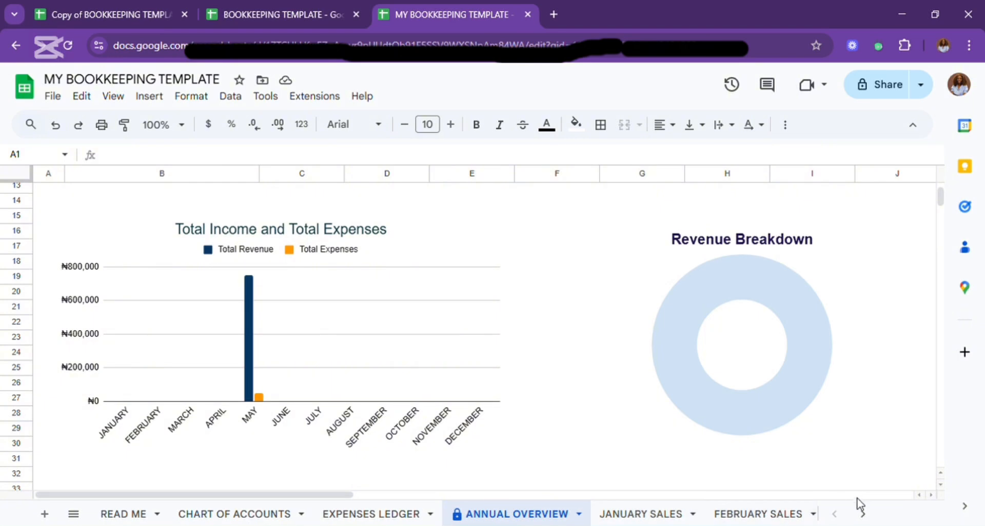
# On the May Sales sheet, fill the row 10 date down to row 16 and the customer's name down to row 17.
pyautogui.click(862, 514)
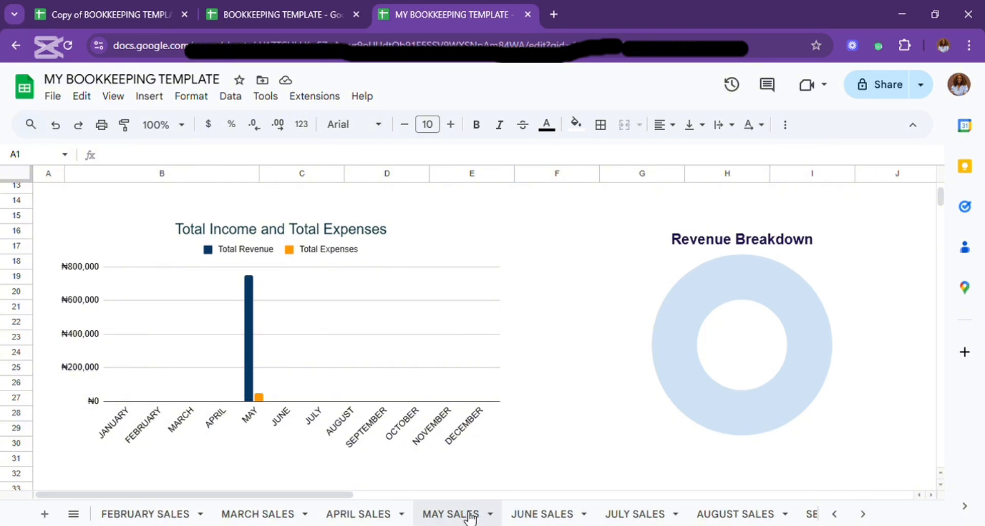
pyautogui.click(469, 515)
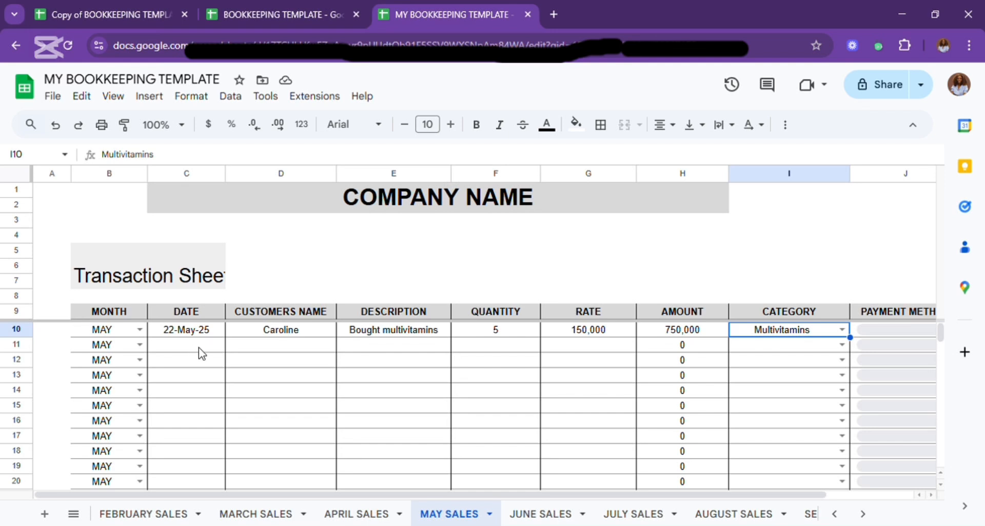
pyautogui.click(205, 331)
pyautogui.moveTo(225, 337); pyautogui.dragTo(226, 421)
pyautogui.click(315, 330)
pyautogui.moveTo(336, 337); pyautogui.dragTo(339, 436)
# Enter the quantities 3, 1, 2, 2, 5 and 1 for the May sales in rows 11 to 16.
pyautogui.click(494, 349)
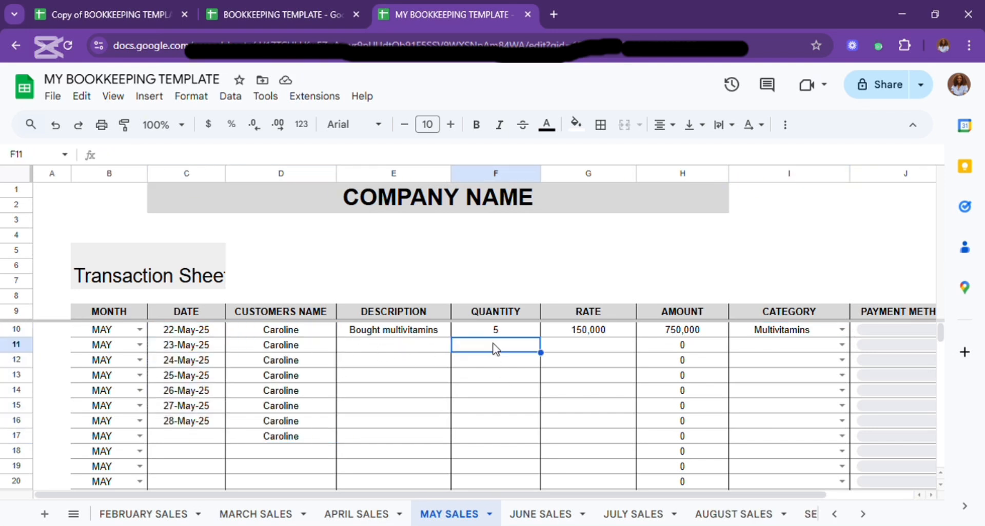
pyautogui.write('3 1 2 2 5 1')
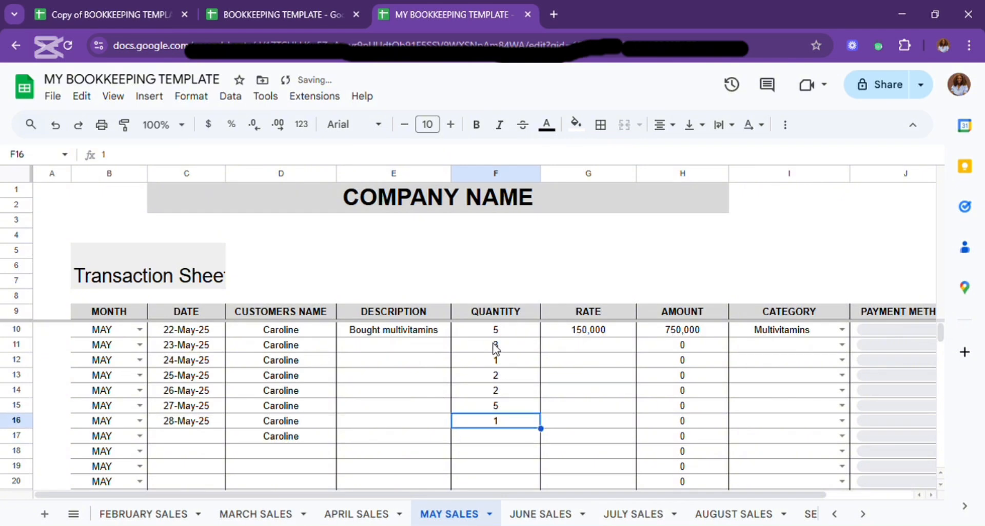
# Enter the rates 35000, 45000, 100000, 215000, 105000 and 234600 for the May sales in rows 11 to 16.
pyautogui.click(588, 345)
pyautogui.write('35000')
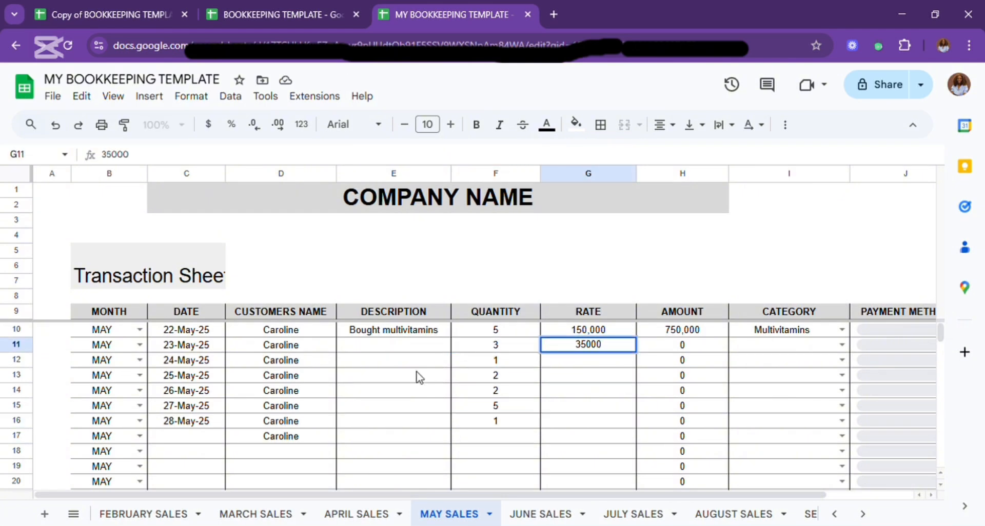
pyautogui.press('Return')
pyautogui.write('45000')
pyautogui.press('Return')
pyautogui.write('100000')
pyautogui.press('Return')
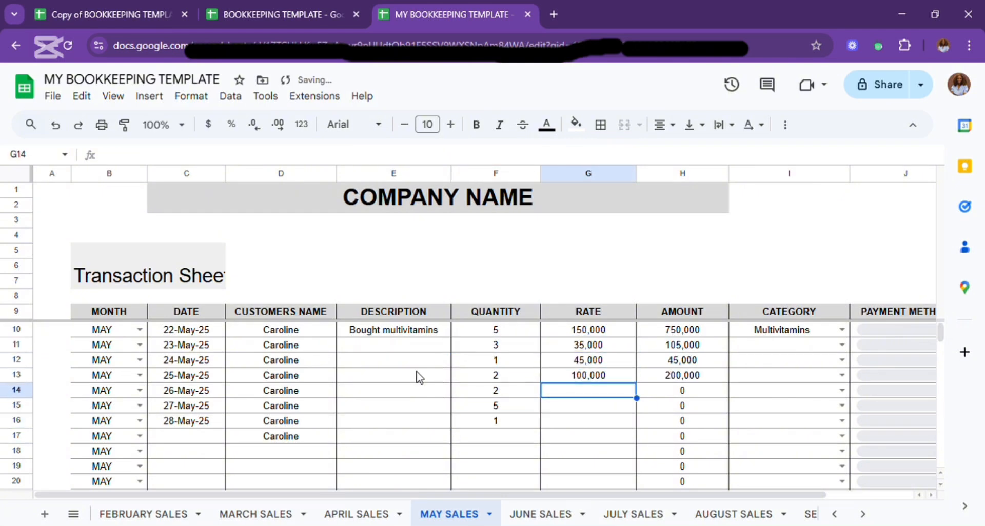
pyautogui.write('215000')
pyautogui.press('Return')
pyautogui.write('105000')
pyautogui.press('Return')
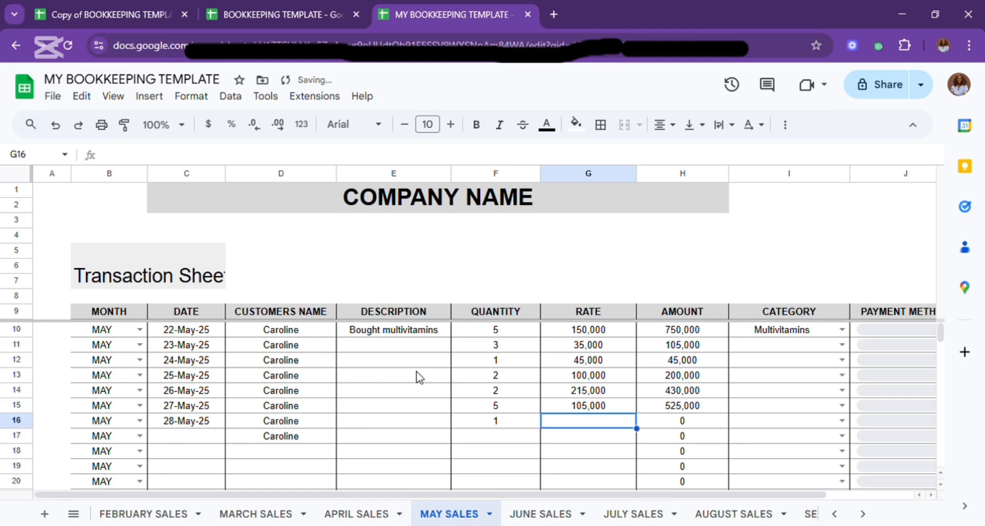
pyautogui.write('234600')
# Categorise the sales in rows 11 to 16 as Anti-malarial, Maggi, Rice, Rice, Onions and Anti-malarial.
pyautogui.click(842, 345)
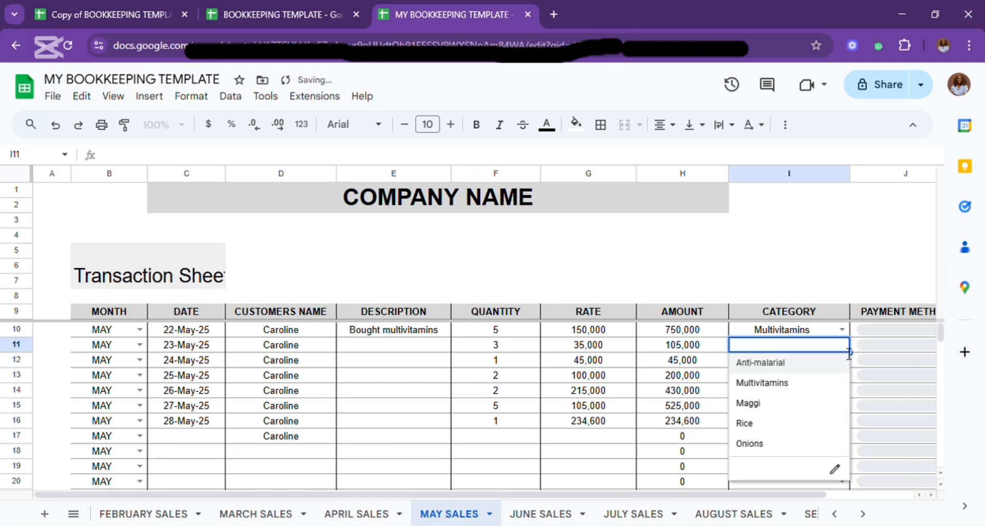
pyautogui.click(760, 362)
pyautogui.click(842, 360)
pyautogui.click(748, 418)
pyautogui.click(841, 375)
pyautogui.click(744, 454)
pyautogui.click(841, 390)
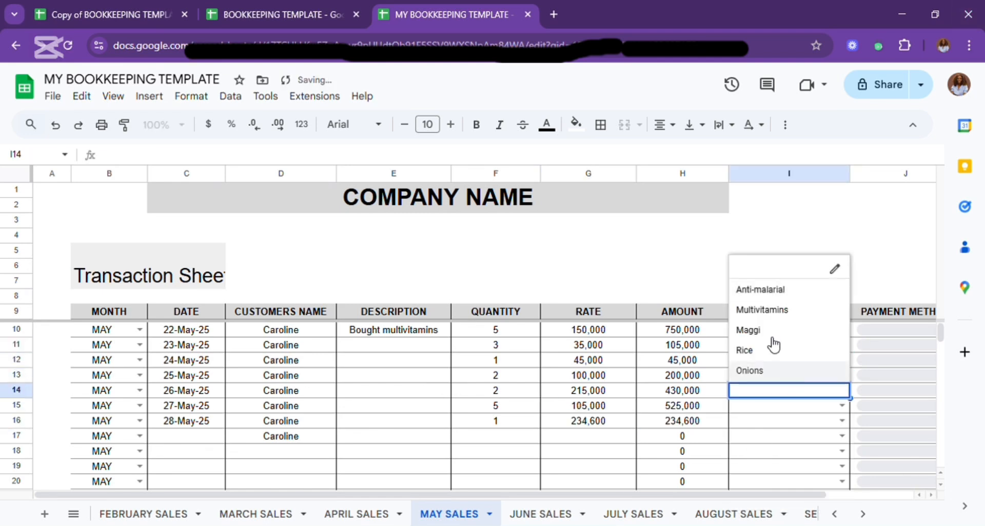
pyautogui.click(772, 350)
pyautogui.click(841, 406)
pyautogui.click(783, 386)
pyautogui.click(842, 421)
pyautogui.click(784, 322)
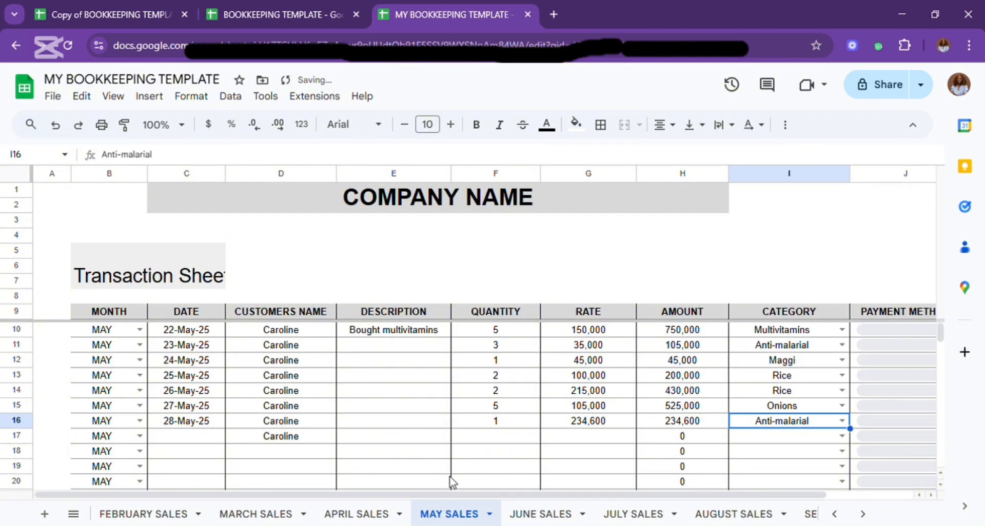
# On the Expenses Ledger sheet, set the month in row 11 to MAY and fill the row 10 date down to row 15.
pyautogui.click(835, 515)
pyautogui.click(834, 515)
pyautogui.click(299, 514)
pyautogui.click(179, 344)
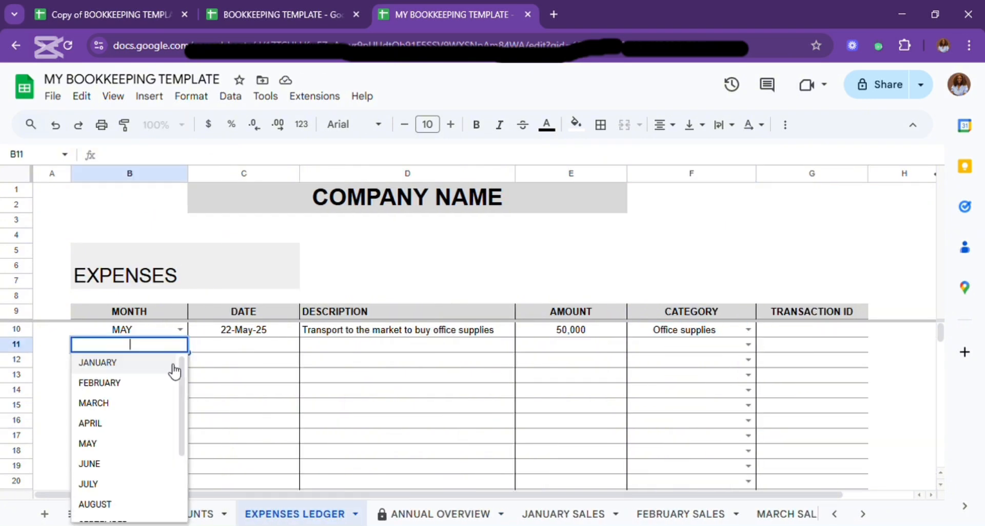
pyautogui.click(87, 444)
pyautogui.click(287, 331)
pyautogui.moveTo(299, 336); pyautogui.dragTo(299, 412)
# Set the month to MAY for the expenses in rows 12 to 15.
pyautogui.click(179, 360)
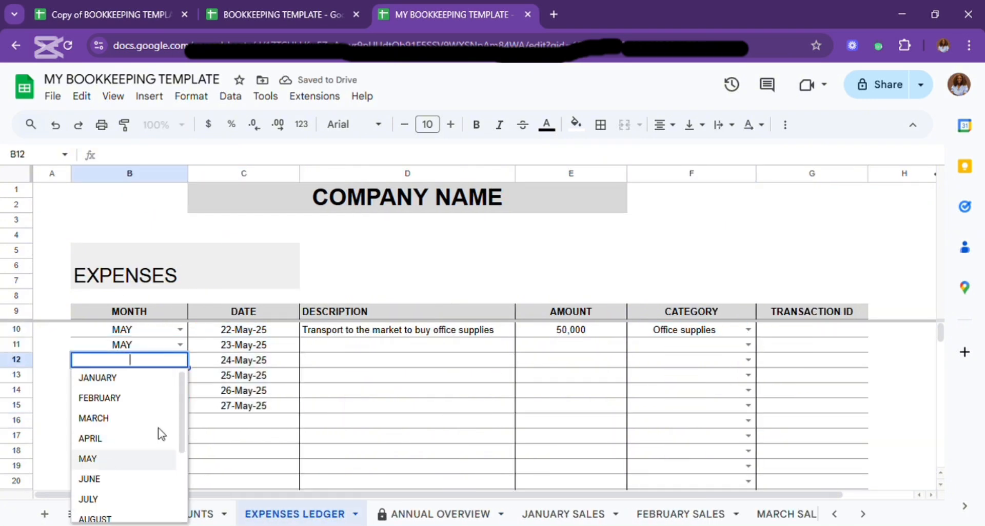
pyautogui.click(88, 458)
pyautogui.click(179, 375)
pyautogui.click(87, 474)
pyautogui.click(179, 390)
pyautogui.click(105, 226)
pyautogui.click(179, 406)
pyautogui.click(121, 243)
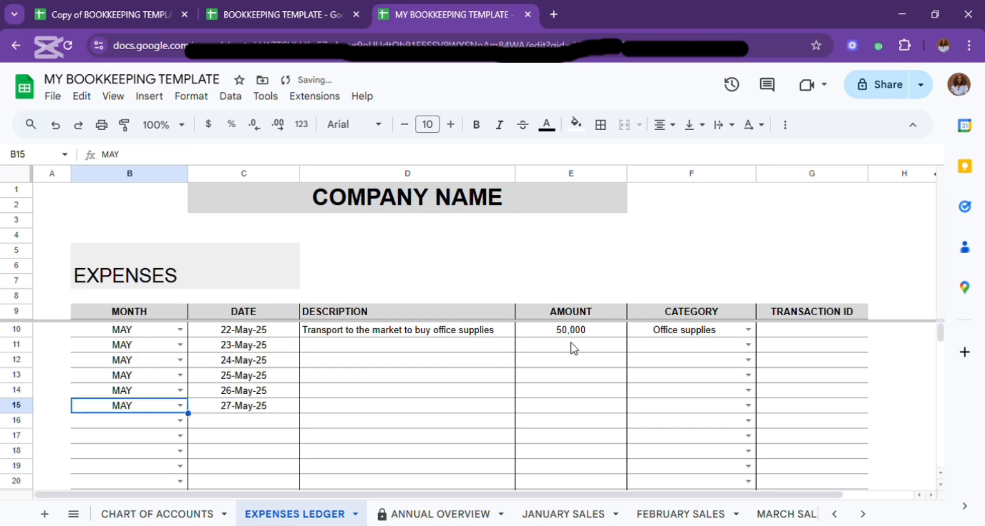
# Enter the expense amounts 450000, 315000, 20000, 45600 and 31200 in rows 11 to 15.
pyautogui.click(573, 345)
pyautogui.write('450000')
pyautogui.press('Return')
pyautogui.write('35')
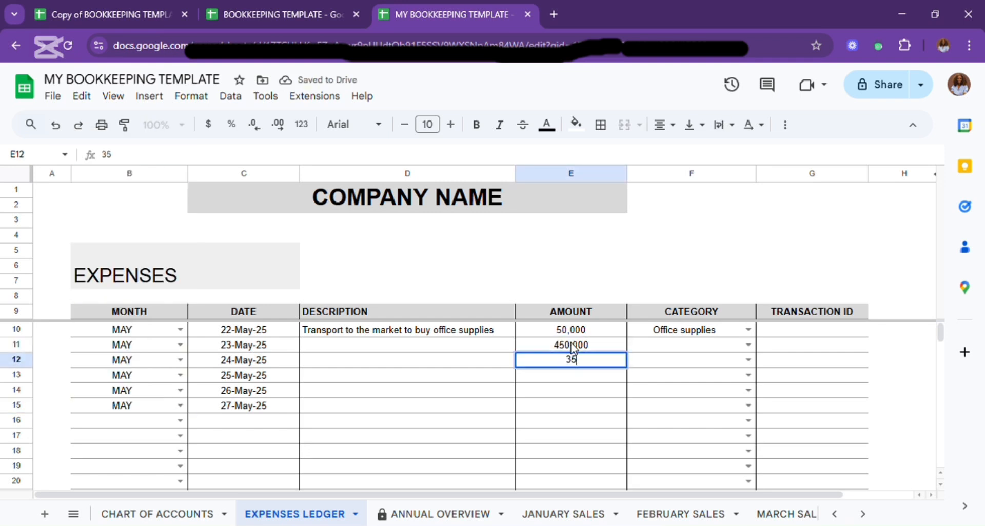
pyautogui.press('BackSpace')
pyautogui.write('150000')
pyautogui.press('Return')
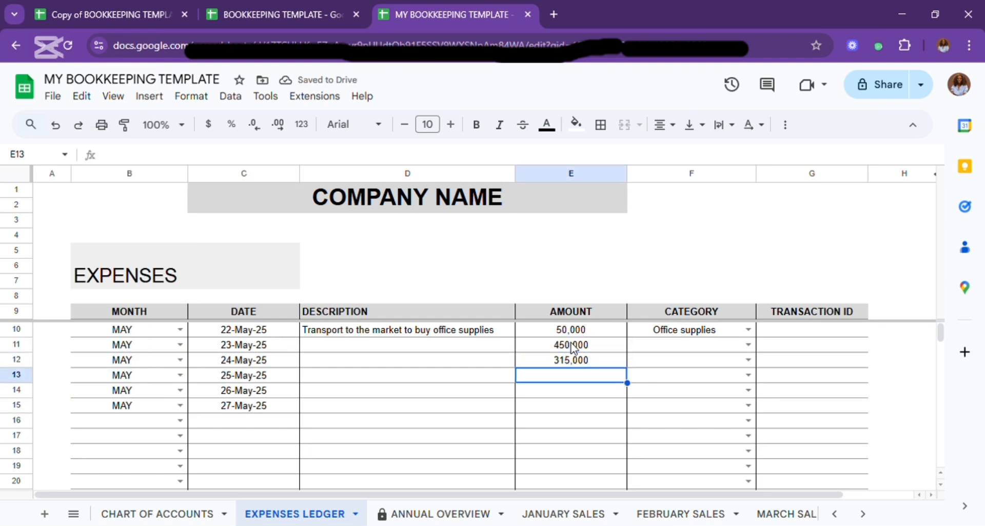
pyautogui.write('20000')
pyautogui.press('Return')
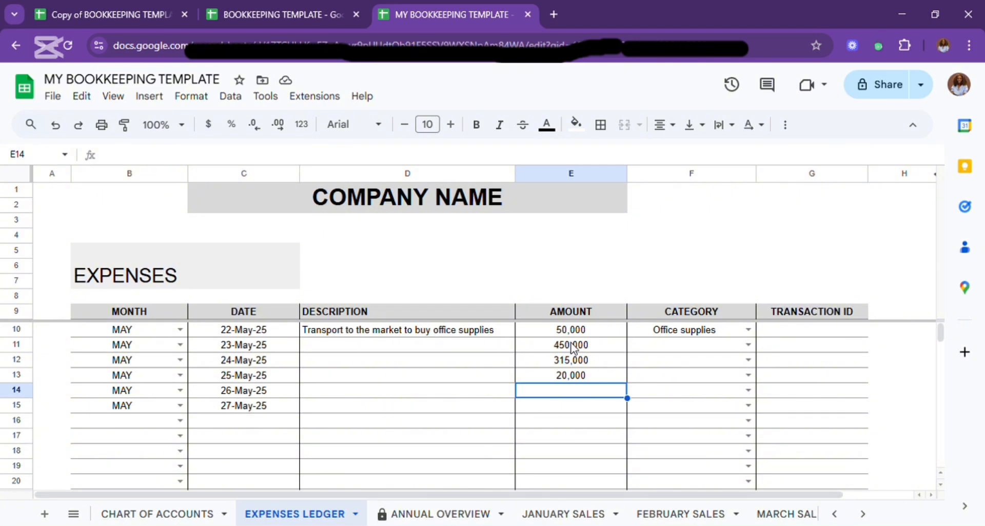
pyautogui.write('45600')
pyautogui.press('Return')
pyautogui.write('31200')
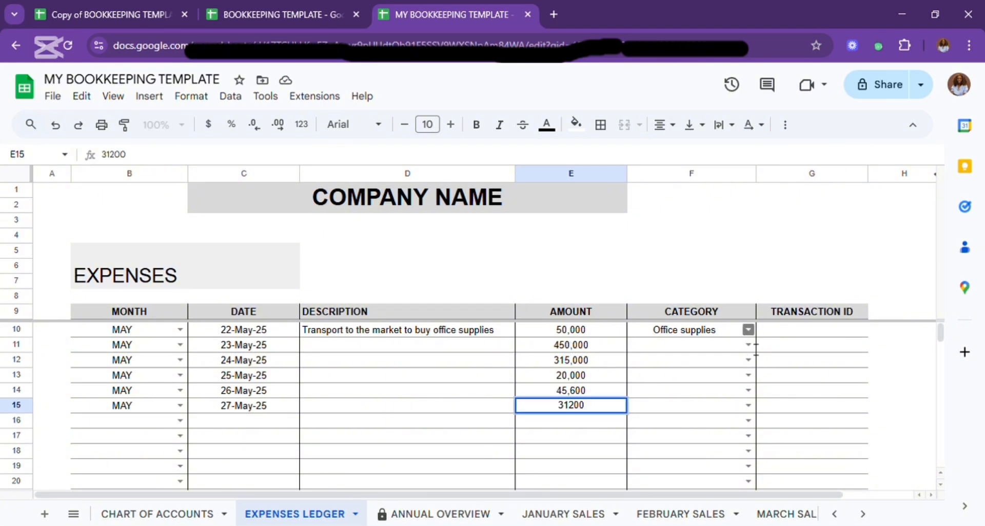
# Categorise the expenses in rows 11 to 15 as Rent, Salary, Electricity bill, Sanitation levy and Office supplies.
pyautogui.click(749, 345)
pyautogui.click(654, 364)
pyautogui.click(748, 360)
pyautogui.click(710, 401)
pyautogui.click(748, 375)
pyautogui.click(667, 433)
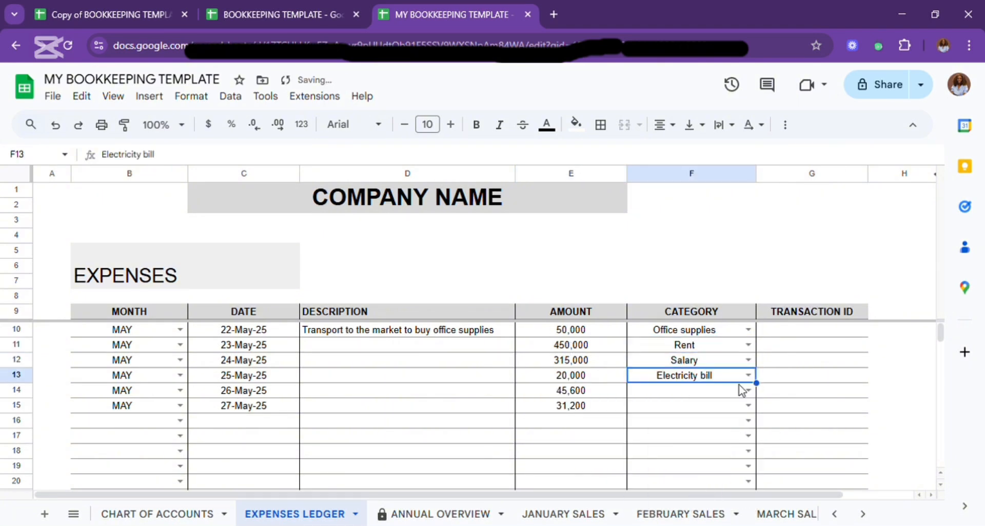
pyautogui.click(749, 390)
pyautogui.click(667, 349)
pyautogui.click(748, 405)
pyautogui.click(682, 385)
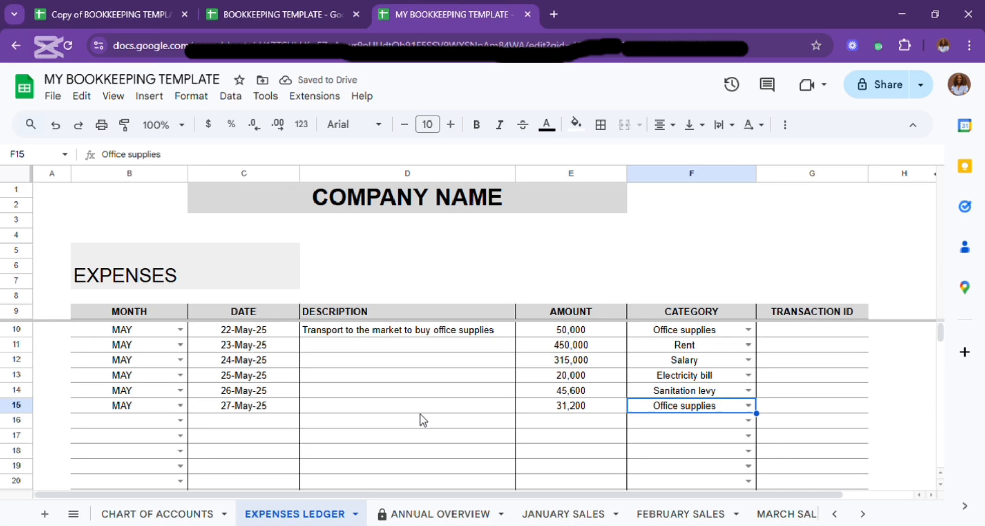
# Review the May revenue, expenses, income before taxes and net profit on the Profit or Loss sheet.
pyautogui.click(870, 516)
pyautogui.click(870, 516)
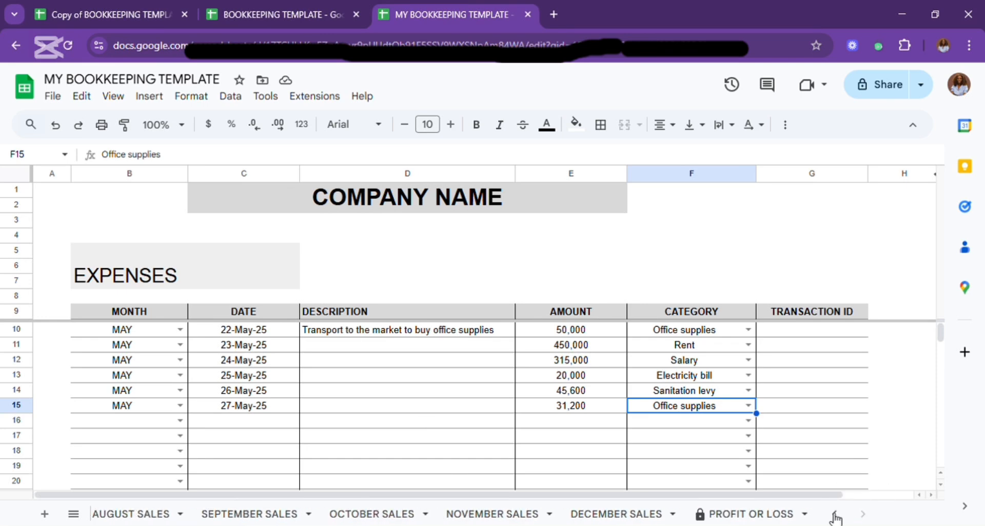
pyautogui.click(745, 515)
pyautogui.scroll(4, 497, 384)
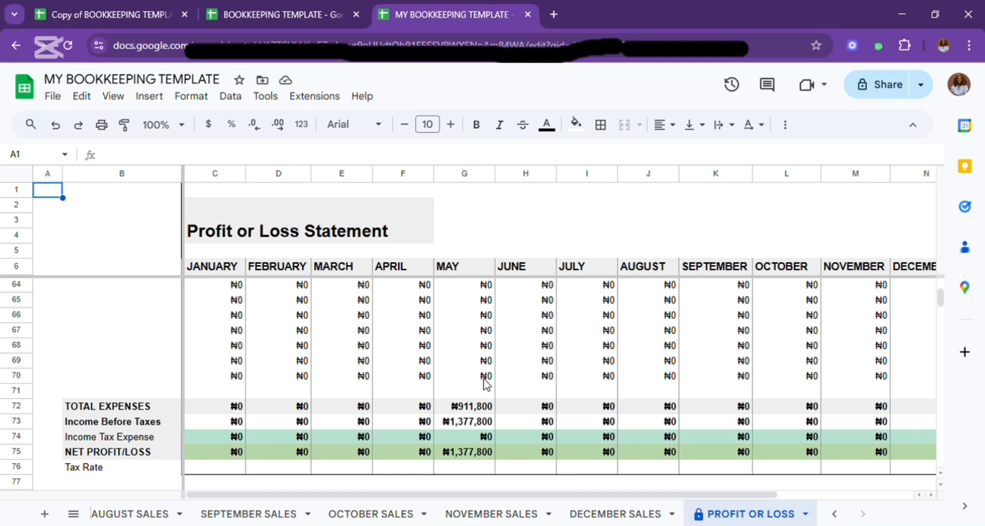
pyautogui.scroll(15, 492, 382)
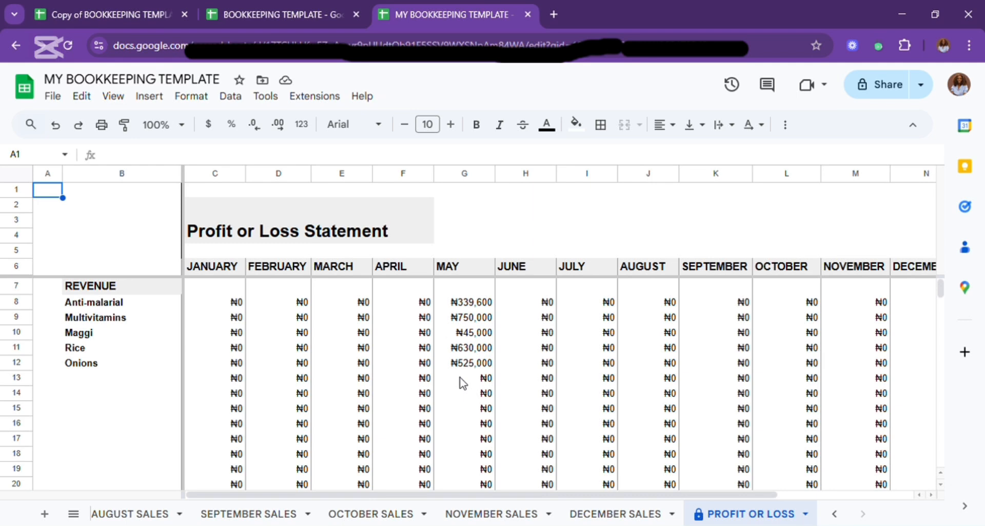
pyautogui.scroll(-6, 463, 382)
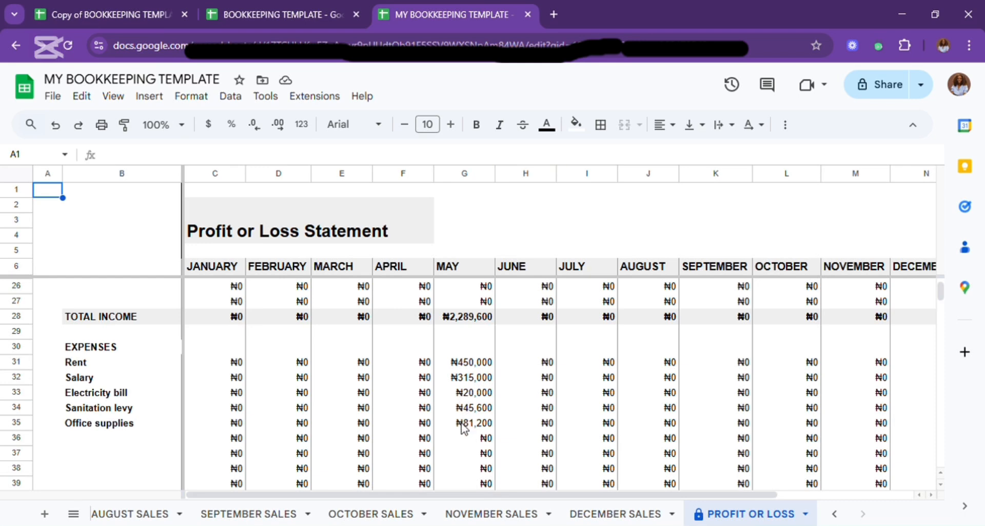
pyautogui.scroll(-3, 466, 446)
pyautogui.scroll(-10, 465, 445)
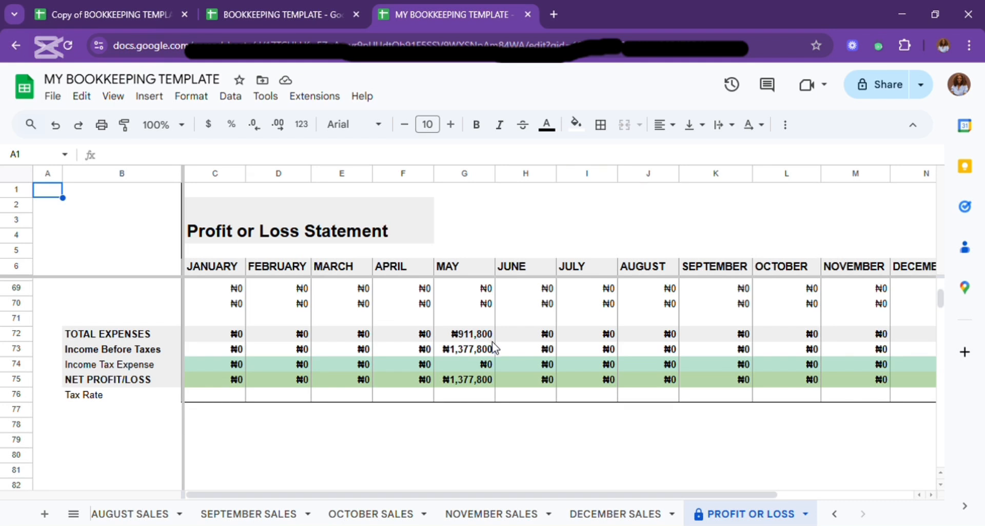
# Set the May tax rate in row 76 of the Profit or Loss sheet to 30%.
pyautogui.click(463, 365)
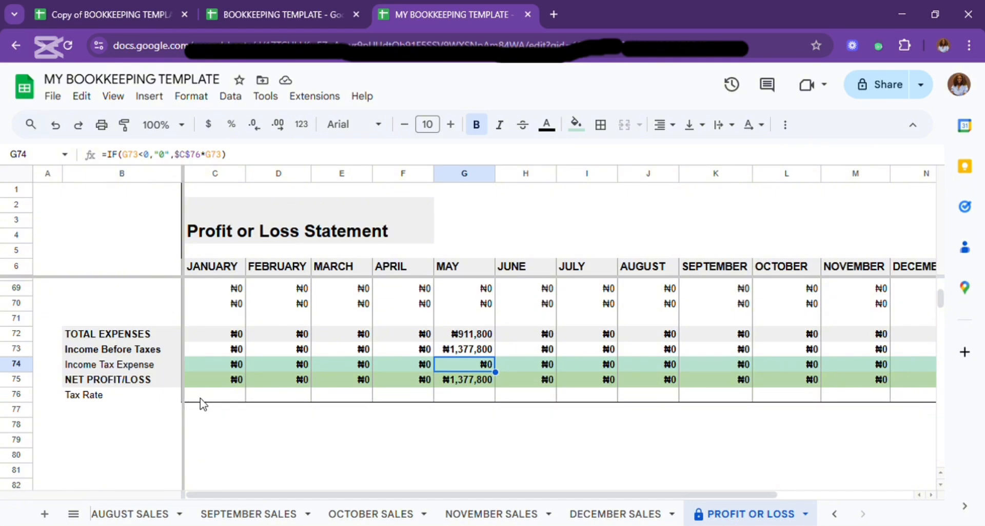
pyautogui.click(461, 397)
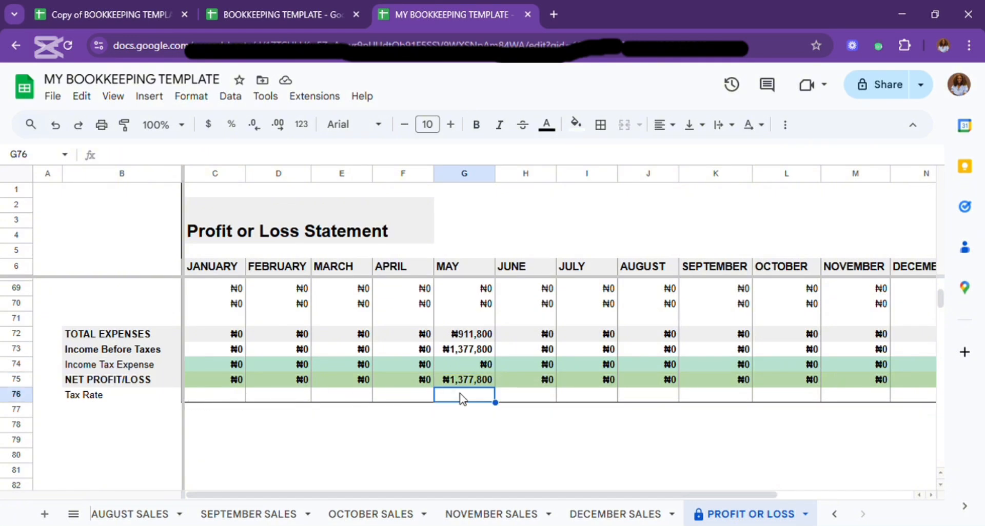
pyautogui.write('30')
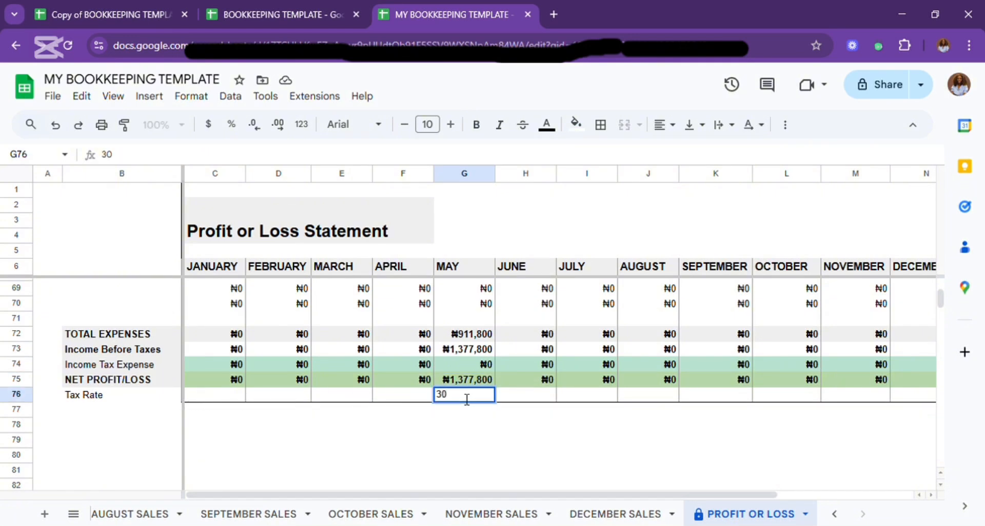
pyautogui.press('Return')
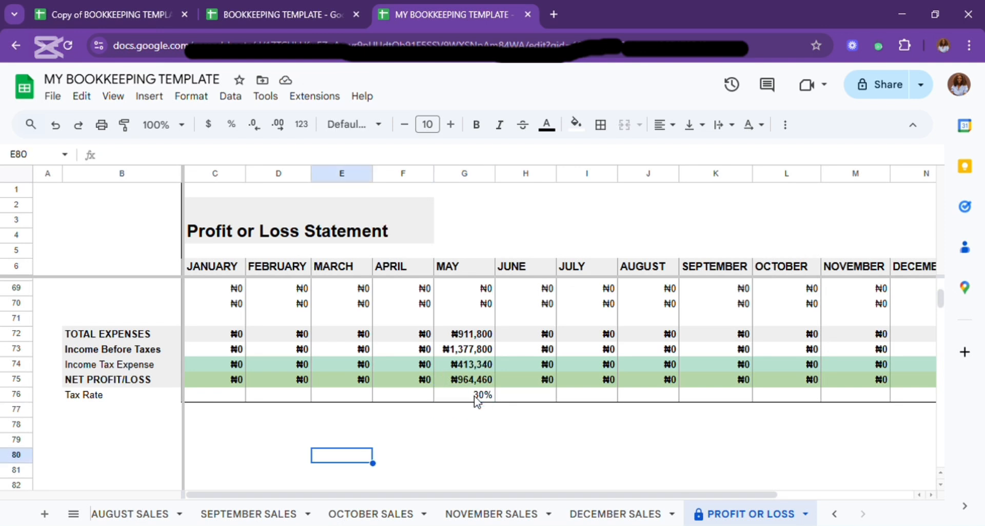